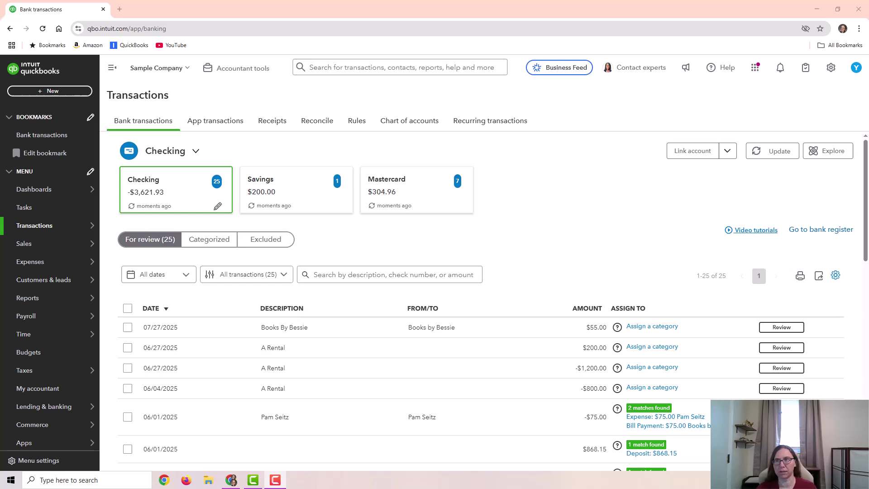
# Step: Turn on class tracking in Advanced settings, assigning one class to each transaction row, and save
pyautogui.click(831, 73)
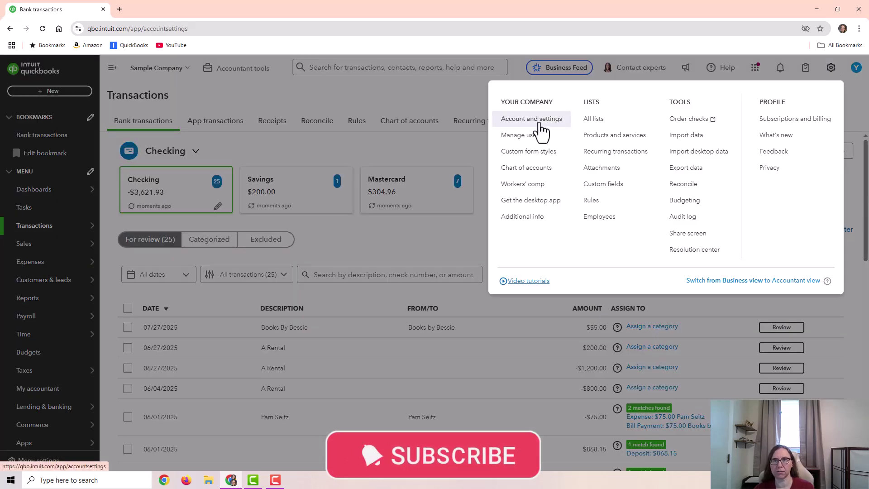
pyautogui.click(539, 120)
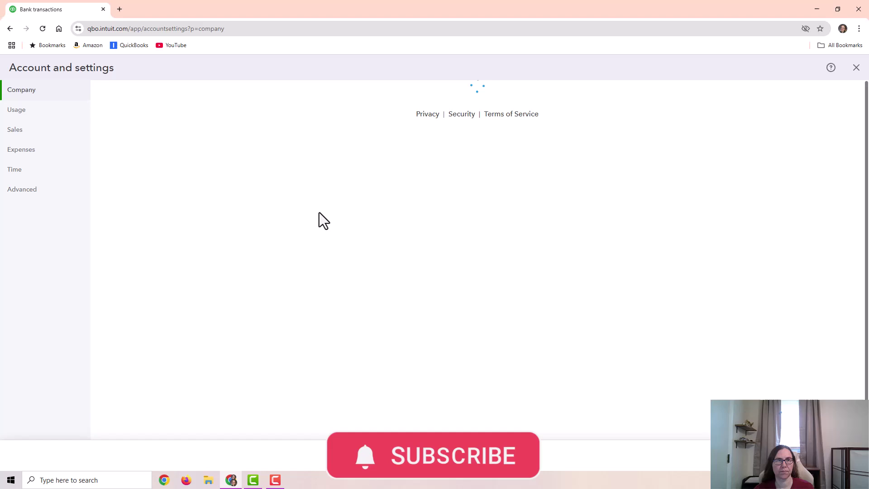
pyautogui.click(23, 195)
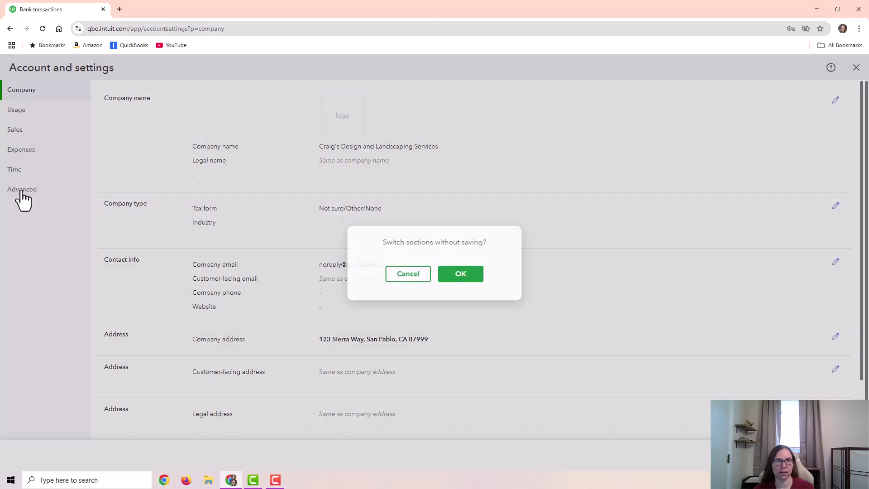
pyautogui.click(468, 277)
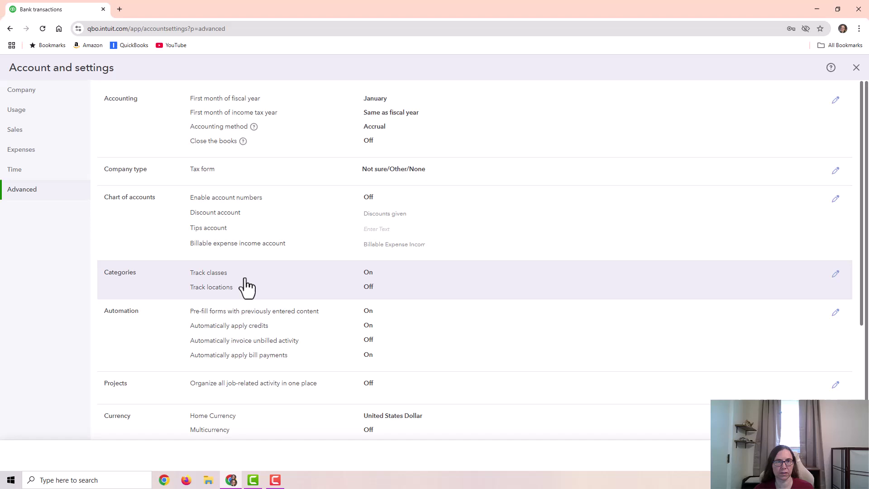
pyautogui.click(307, 280)
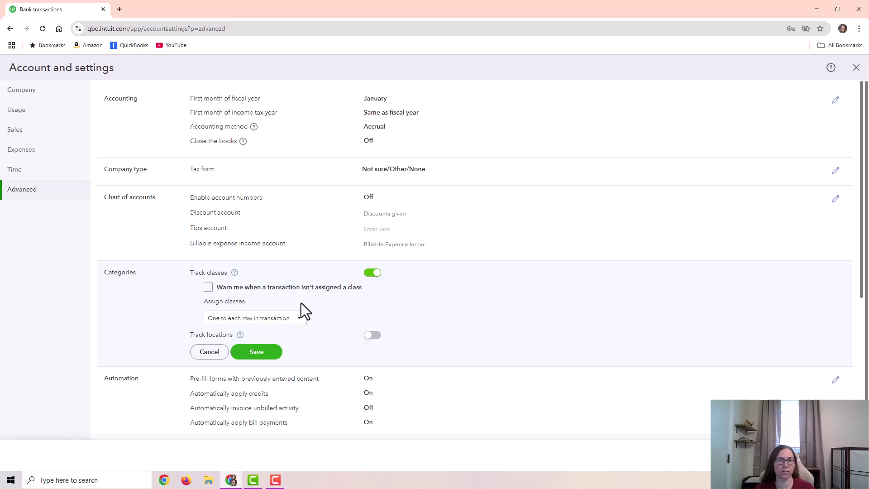
pyautogui.click(267, 318)
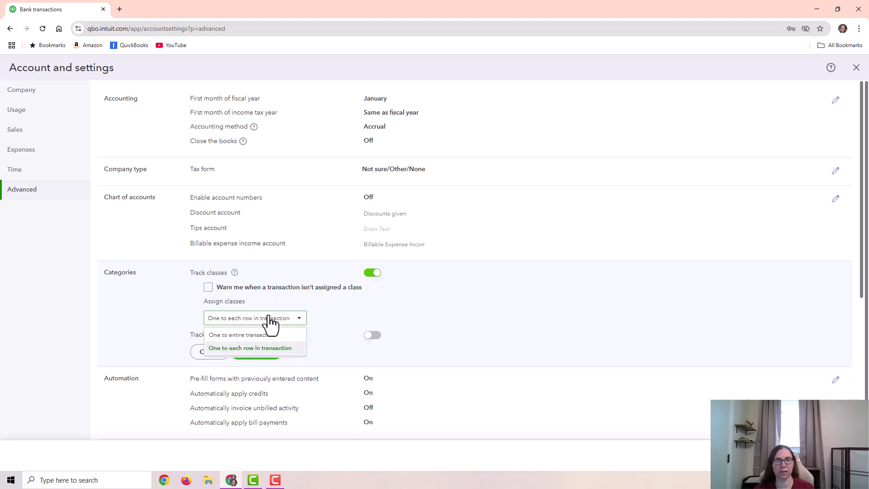
pyautogui.click(288, 350)
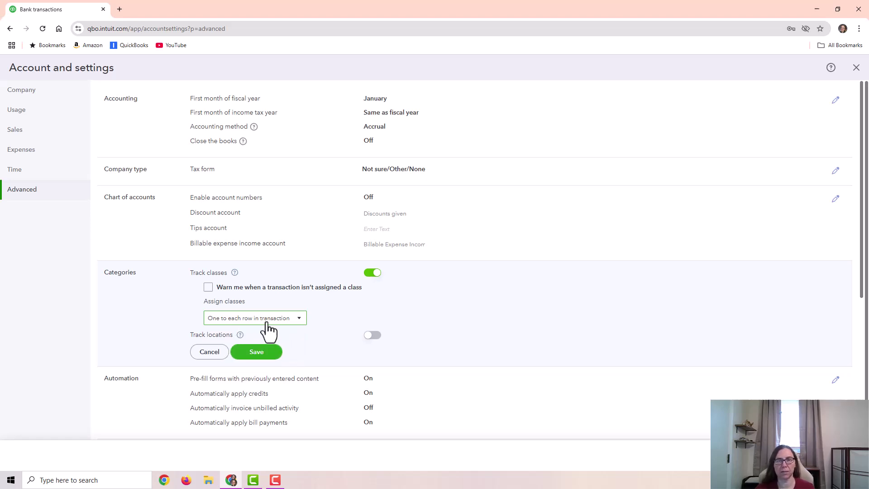
pyautogui.click(261, 352)
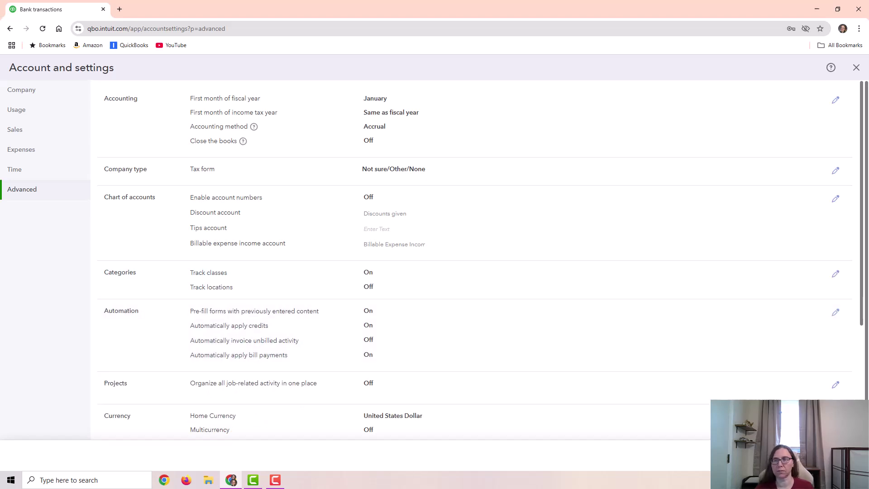
# Step: Leave the account settings and bring up the empty Classes list from All lists
pyautogui.press('Escape')
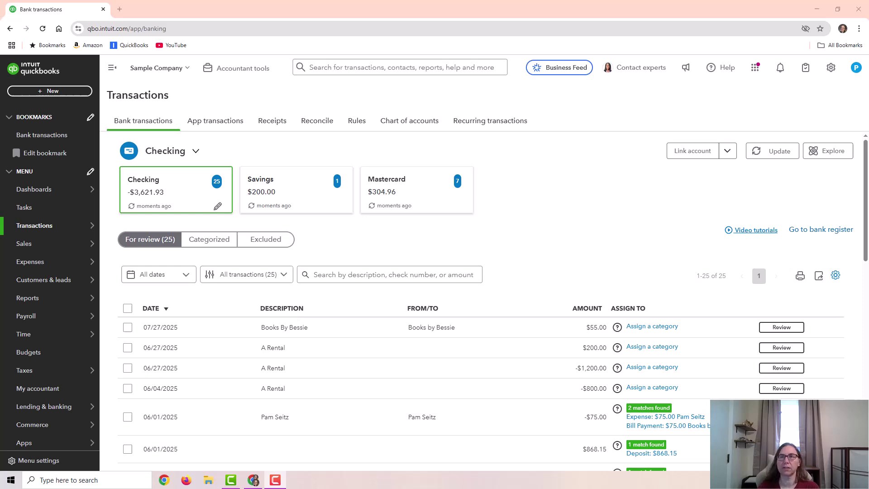
pyautogui.click(831, 67)
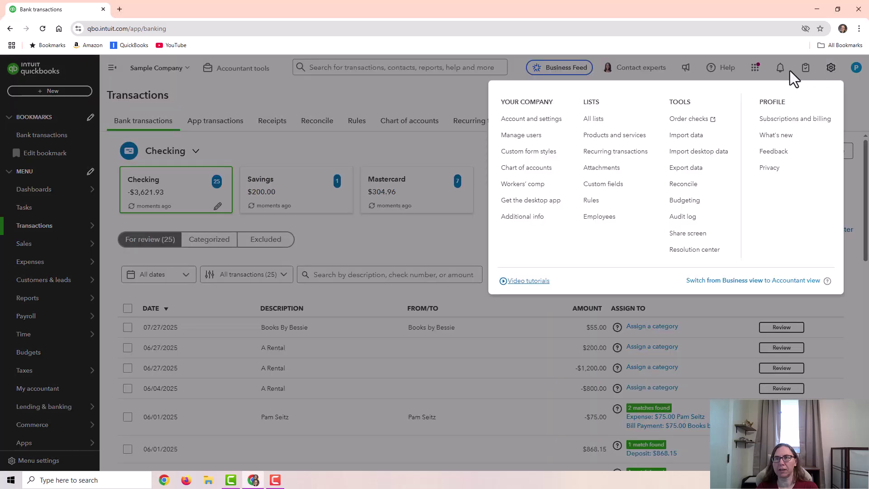
pyautogui.click(588, 118)
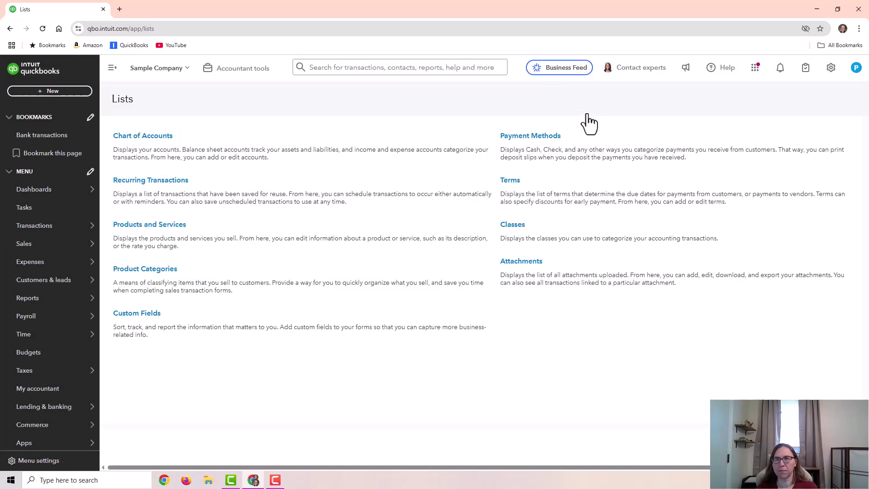
pyautogui.click(512, 226)
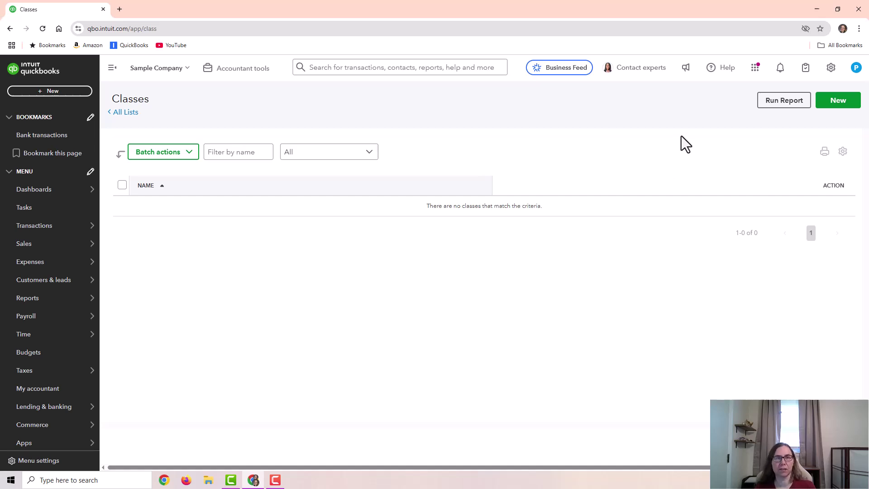
# Step: Add the classes 'General Sales' and 'Maintenance Services', saving each one
pyautogui.click(841, 106)
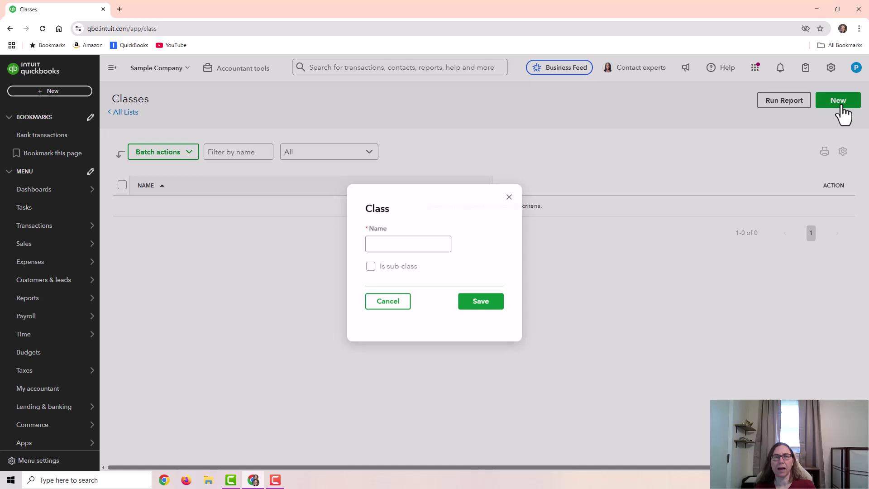
pyautogui.click(436, 243)
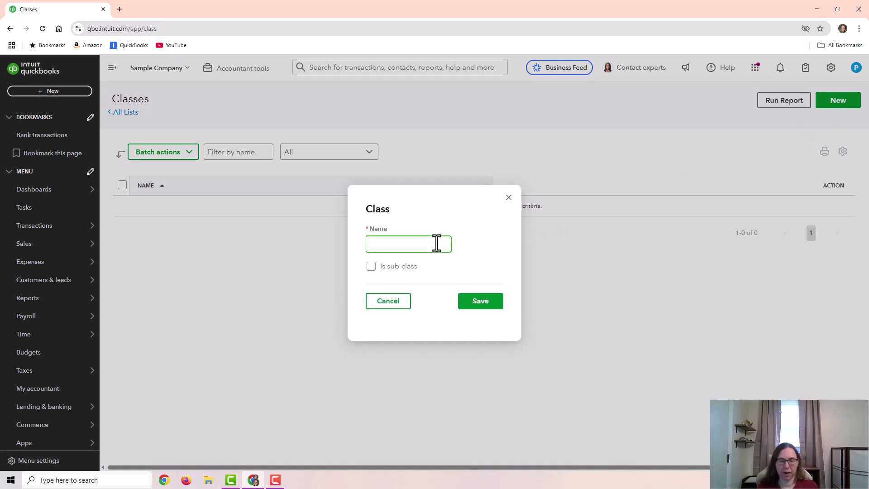
pyautogui.write('Gen')
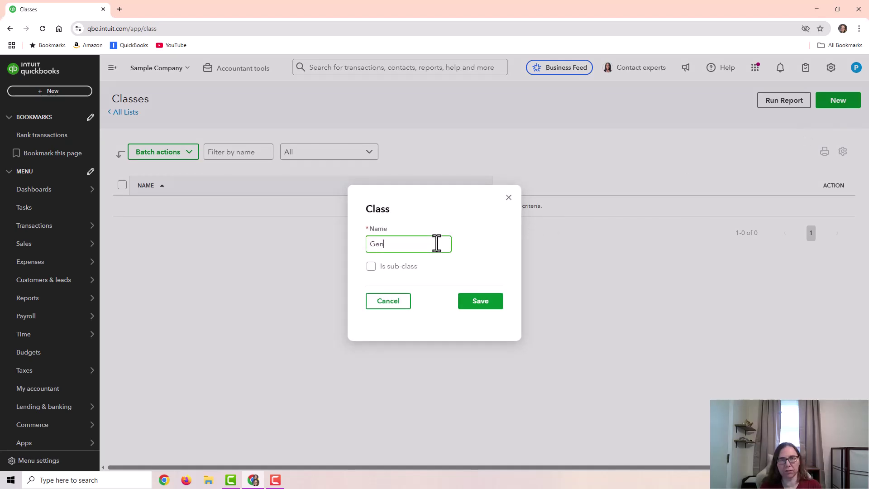
pyautogui.write('eral Sales')
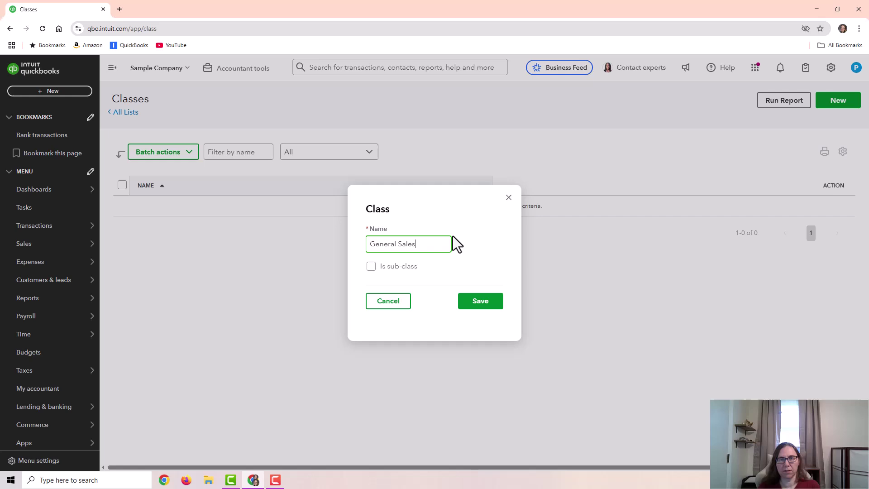
pyautogui.click(470, 301)
pyautogui.click(846, 99)
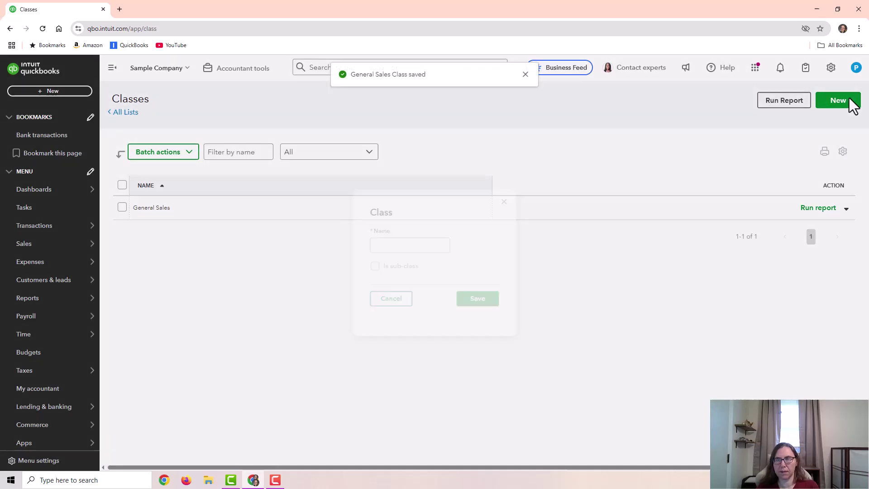
pyautogui.click(415, 240)
pyautogui.write('M')
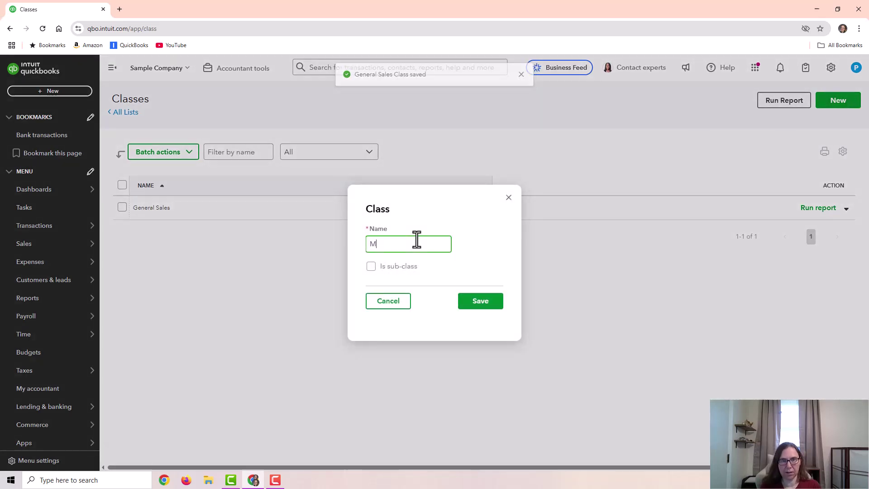
pyautogui.write('aintena')
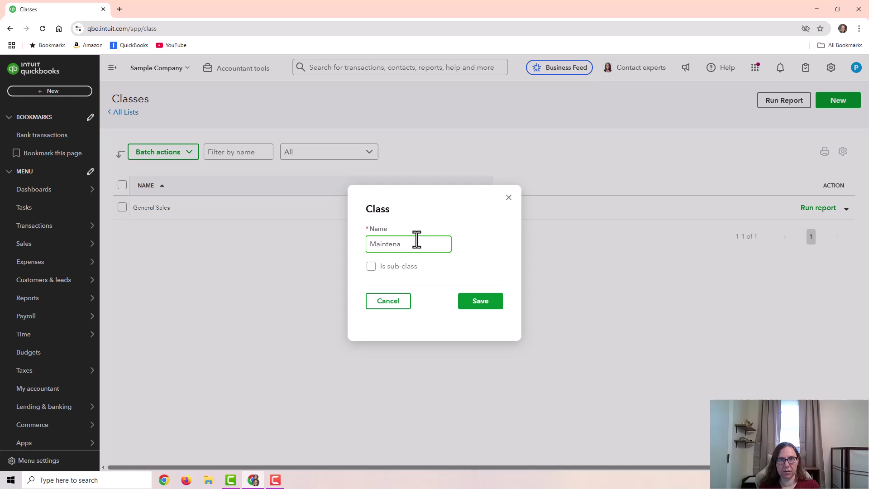
pyautogui.write('nce Services')
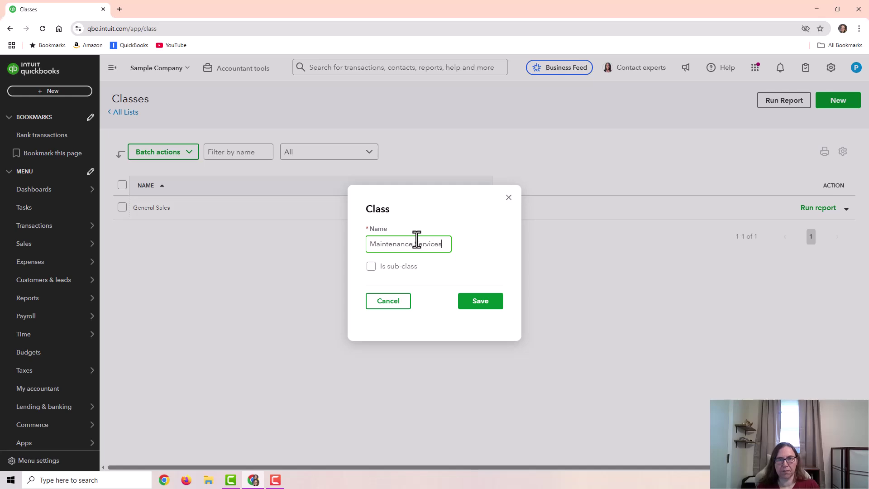
pyautogui.click(486, 308)
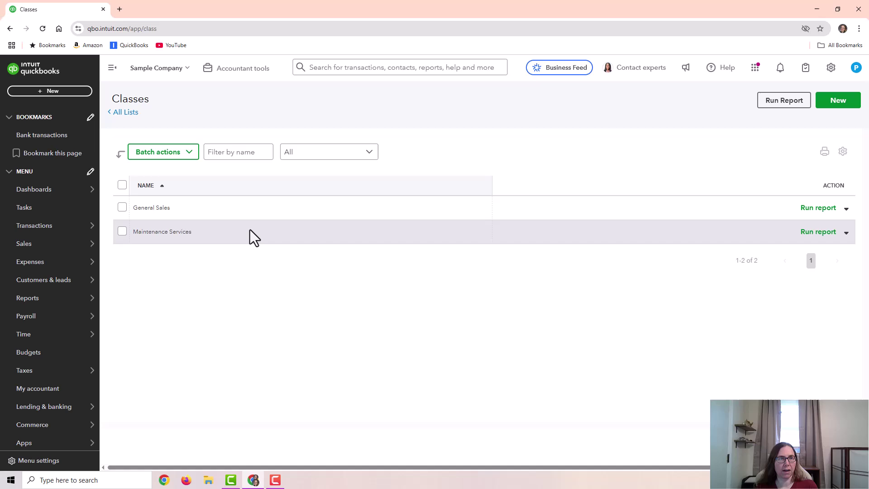
# Step: Go to the bank transactions for review and expand the $55.00 Books by Bessie deposit
pyautogui.moveTo(78, 200)
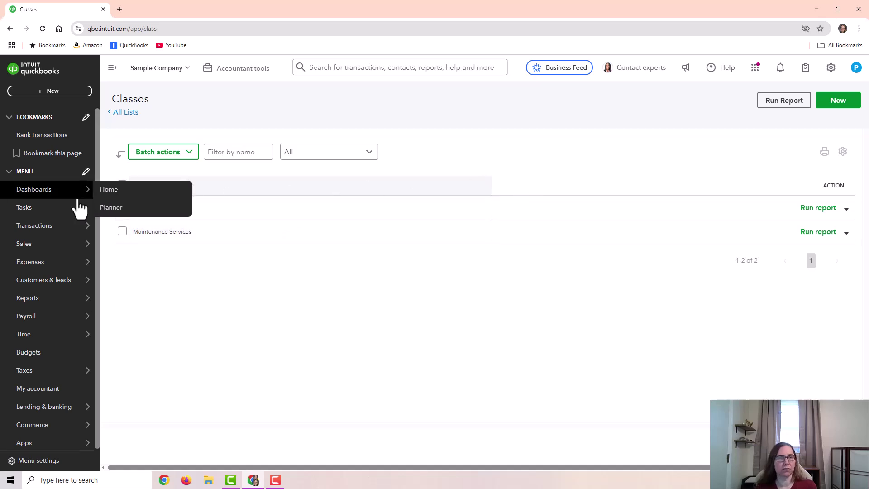
pyautogui.click(35, 226)
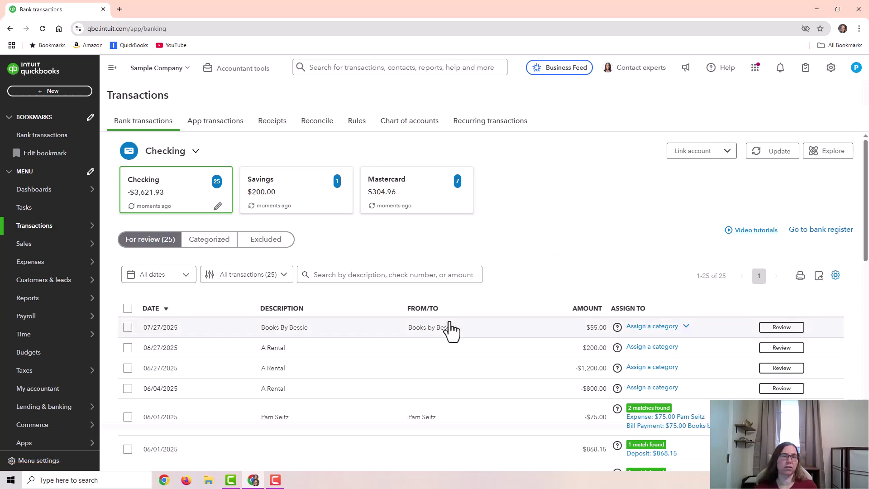
pyautogui.scroll(-3, 452, 317)
pyautogui.scroll(-2, 450, 316)
pyautogui.scroll(5, 450, 315)
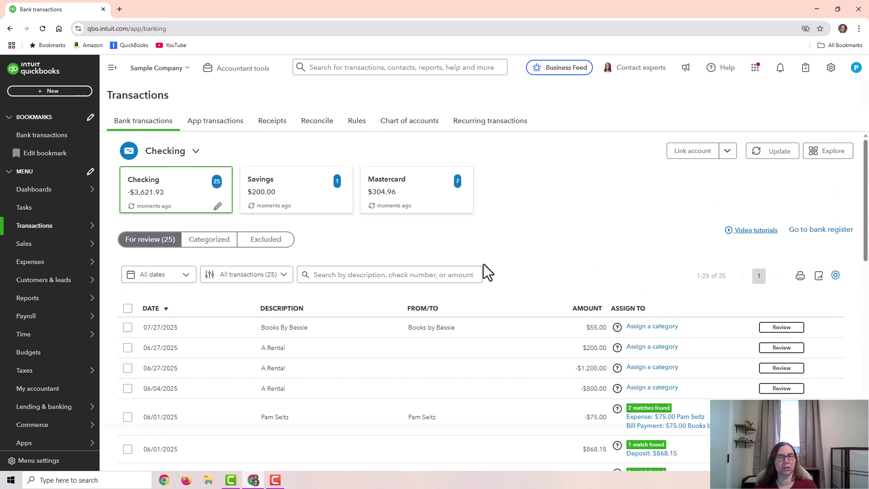
pyautogui.scroll(-2, 492, 262)
pyautogui.scroll(-1, 494, 270)
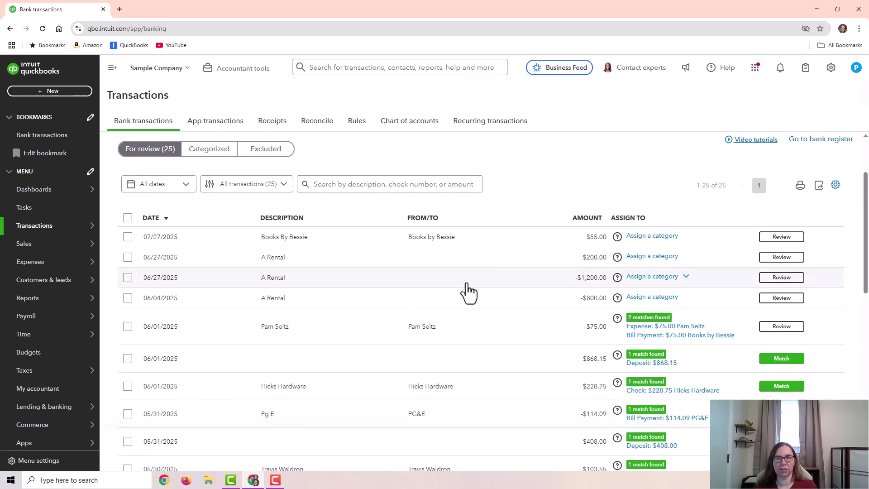
pyautogui.click(392, 246)
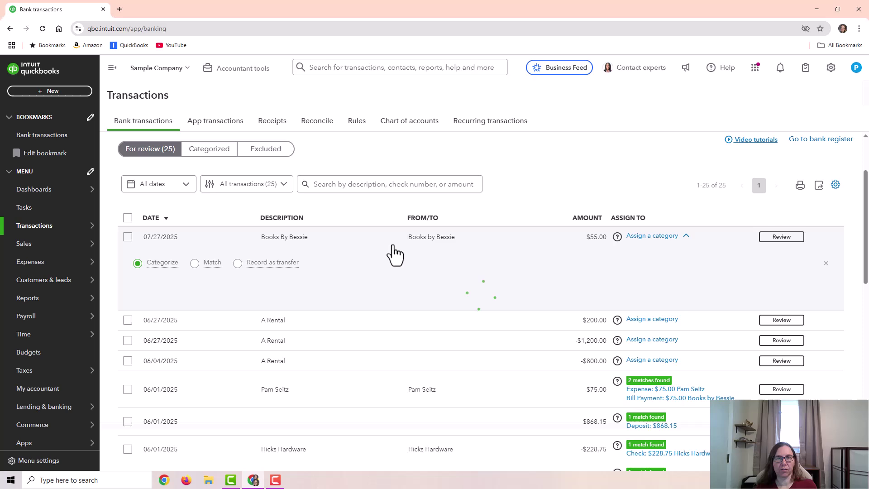
# Step: Categorize the deposit as Pest Control Services with class Maintenance Services and confirm it
pyautogui.click(299, 348)
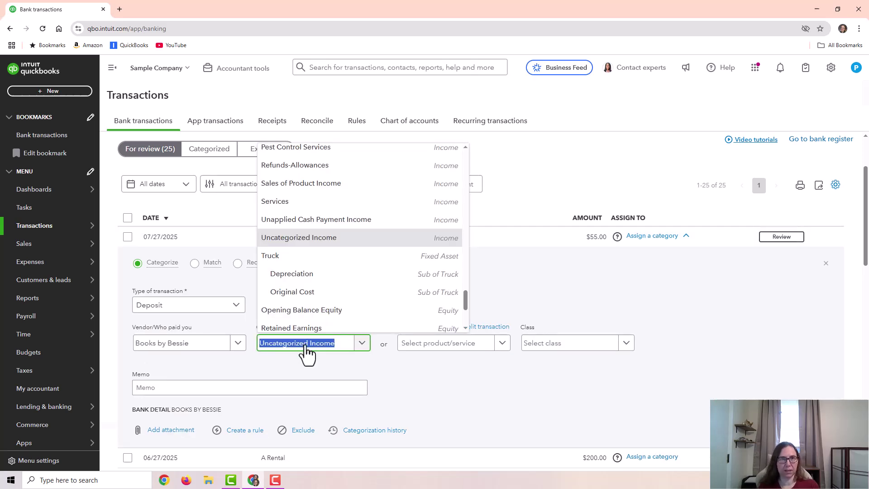
pyautogui.moveTo(466, 301); pyautogui.dragTo(473, 281)
pyautogui.click(305, 284)
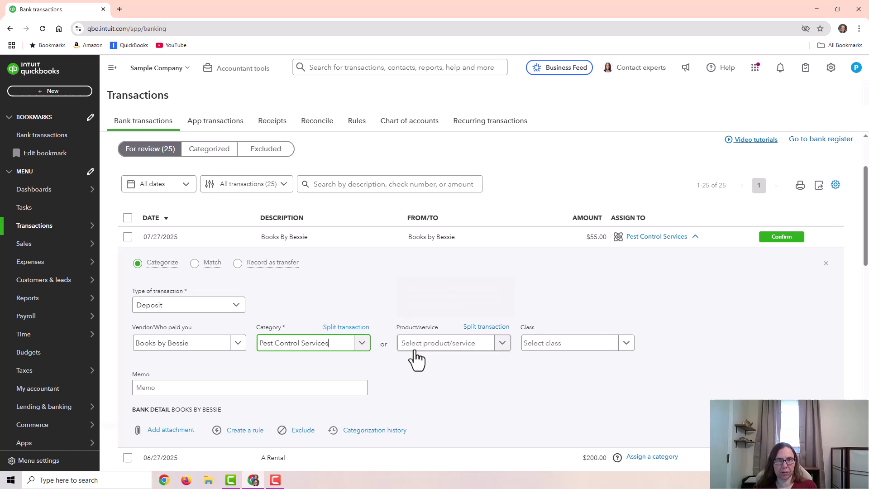
pyautogui.click(556, 342)
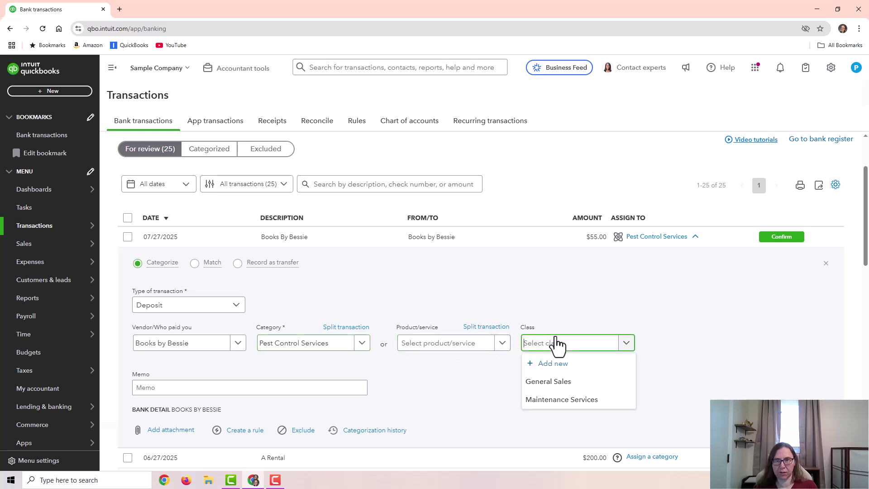
pyautogui.click(562, 403)
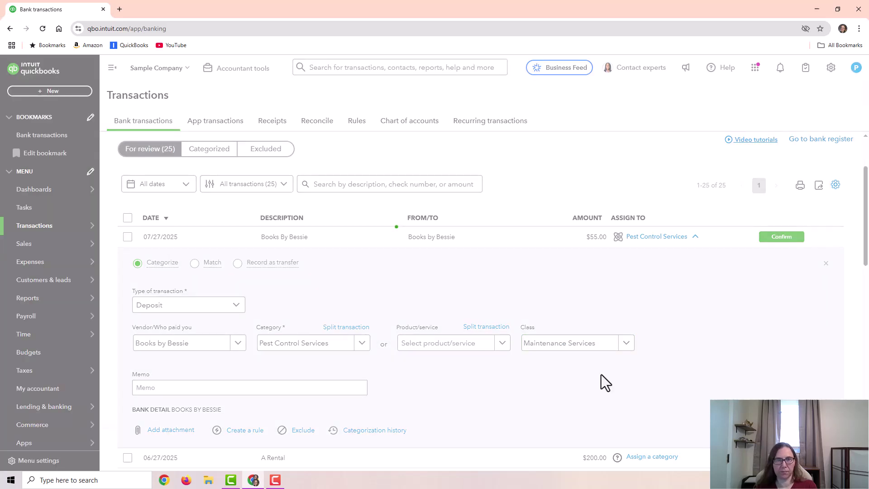
pyautogui.press('Return')
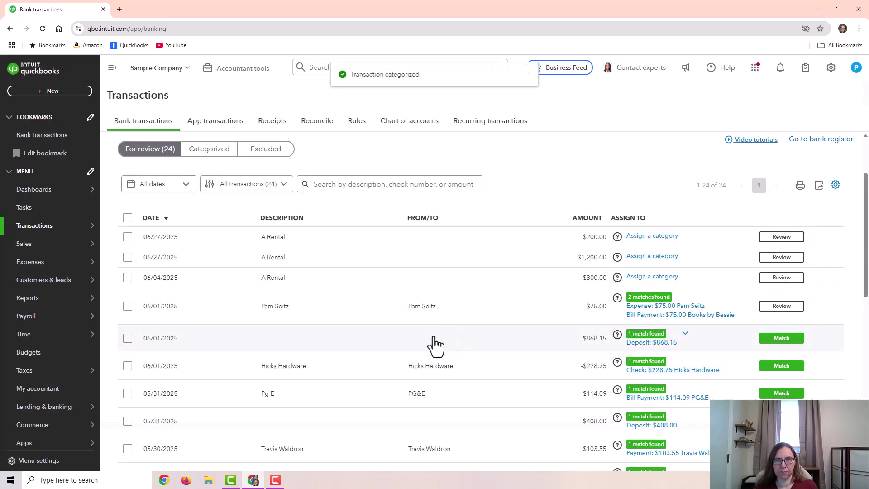
# Step: Open the Bank Deposit matched to the 06/01/2025 $868.15 line and check its class field
pyautogui.click(349, 347)
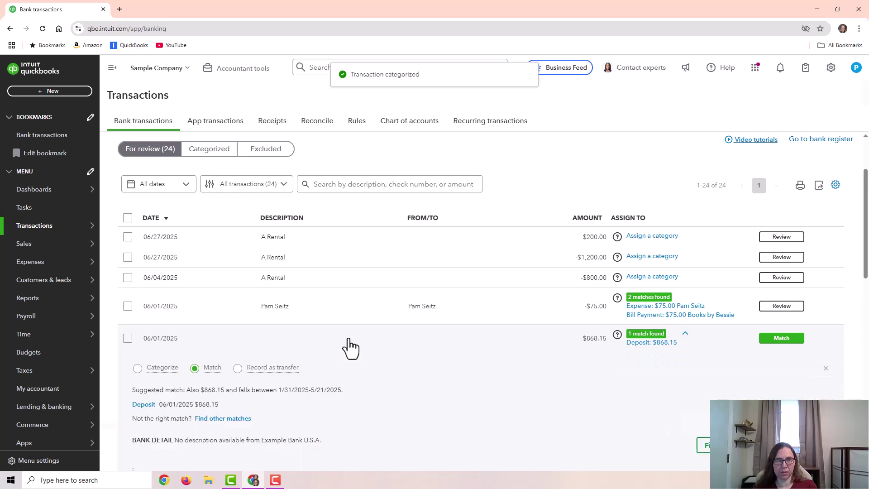
pyautogui.click(137, 405)
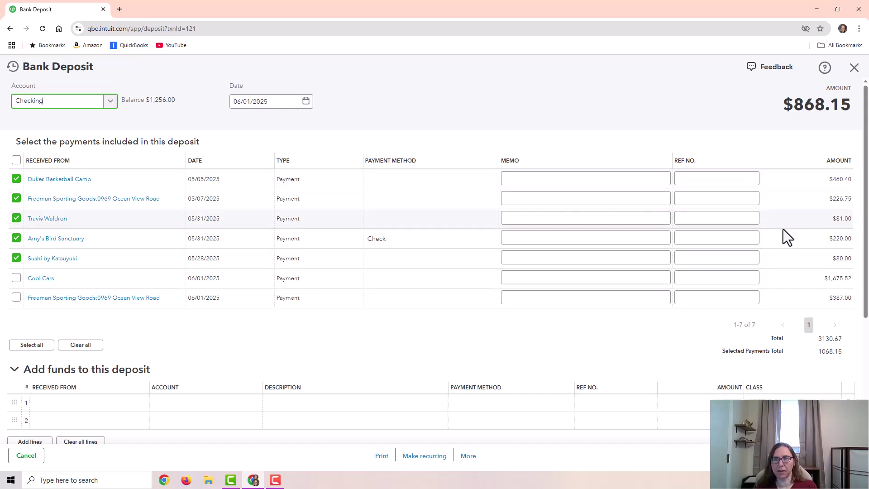
pyautogui.scroll(-2, 448, 371)
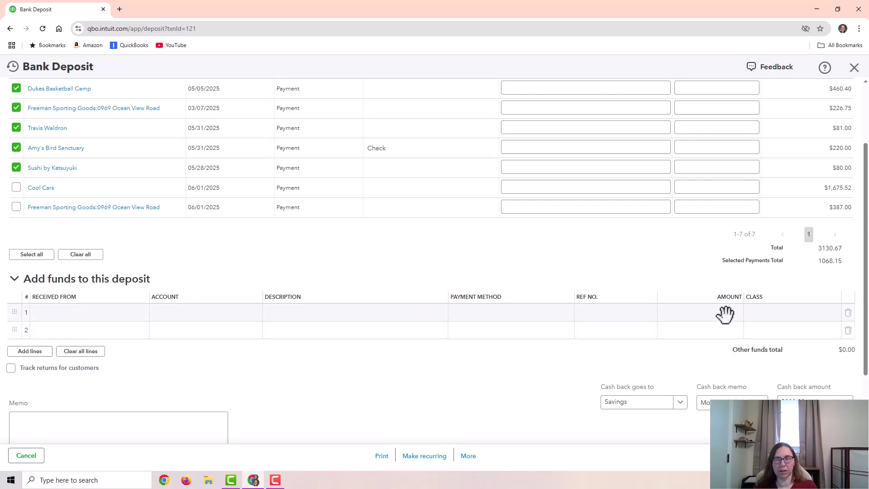
pyautogui.click(777, 311)
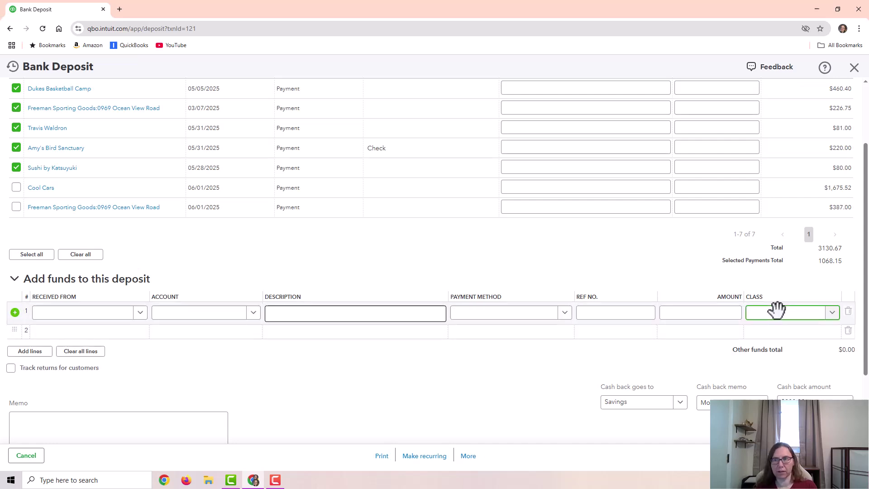
pyautogui.scroll(2, 448, 291)
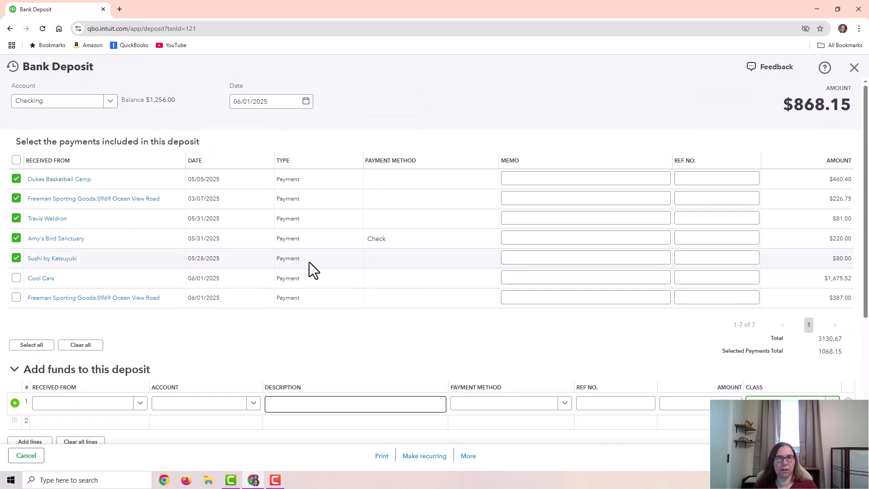
# Step: Open Invoice 1029 via Dukes Basketball Camp; class its concrete, Garden Rocks and Rock Fountain lines General Sales
pyautogui.click(73, 181)
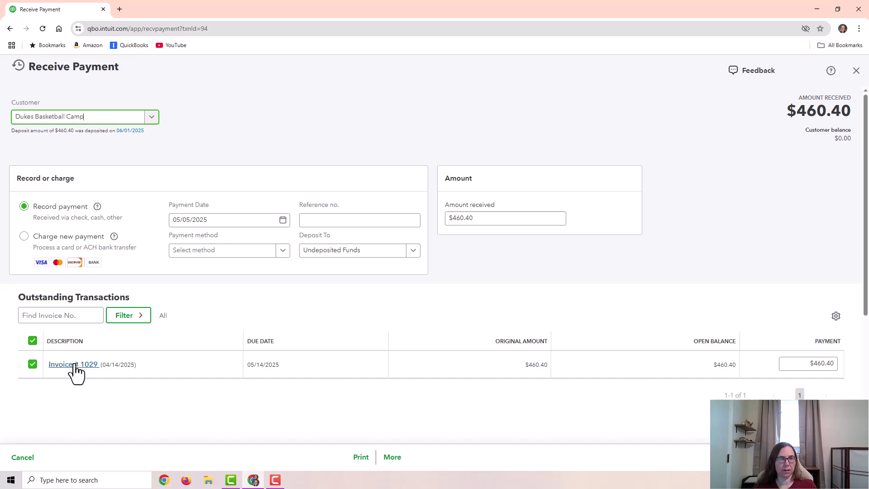
pyautogui.click(75, 366)
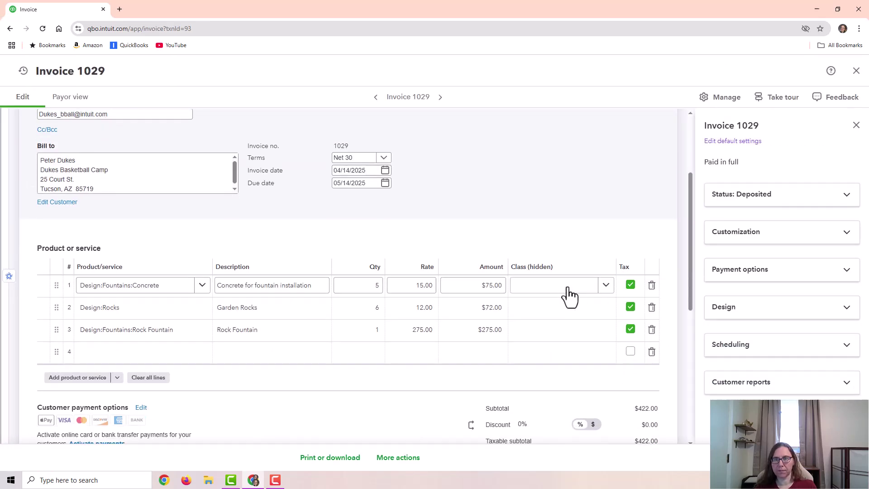
pyautogui.click(551, 291)
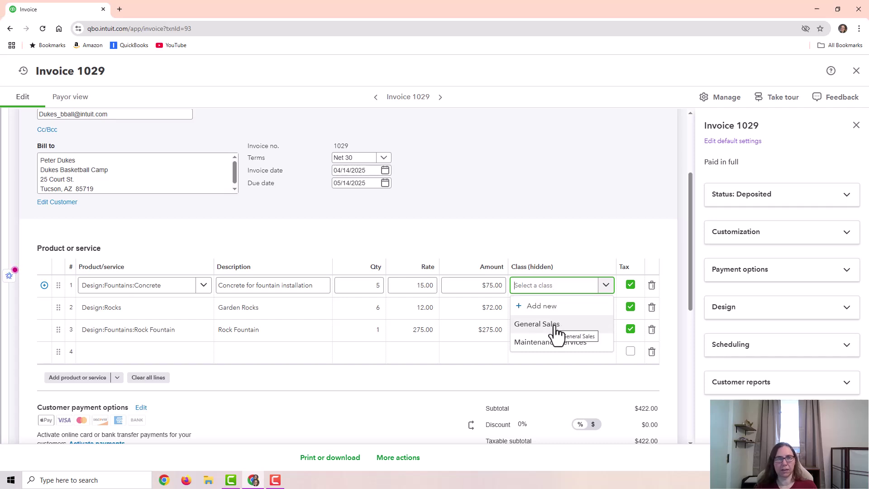
pyautogui.click(556, 326)
pyautogui.click(551, 306)
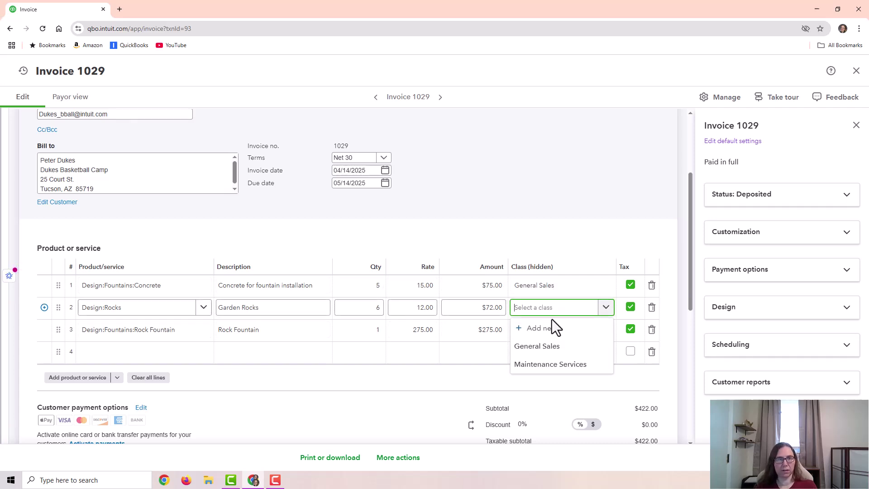
pyautogui.click(551, 346)
pyautogui.click(551, 335)
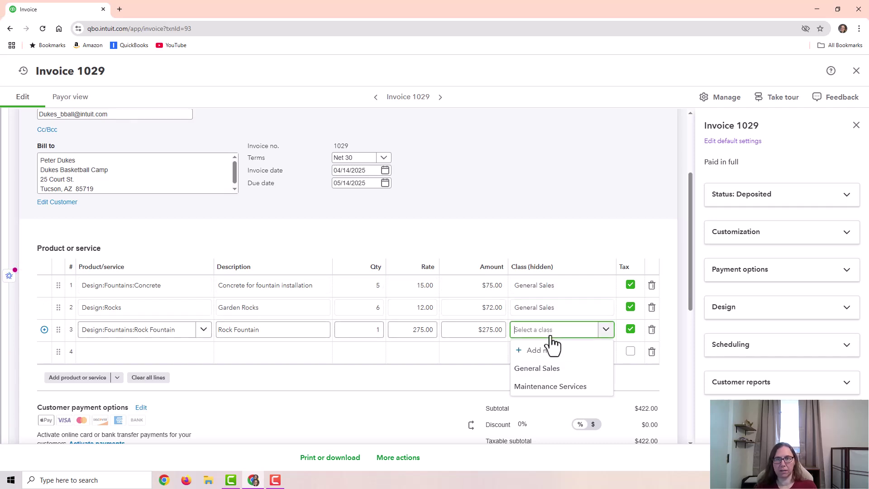
pyautogui.click(549, 368)
pyautogui.moveTo(553, 268); pyautogui.dragTo(530, 271)
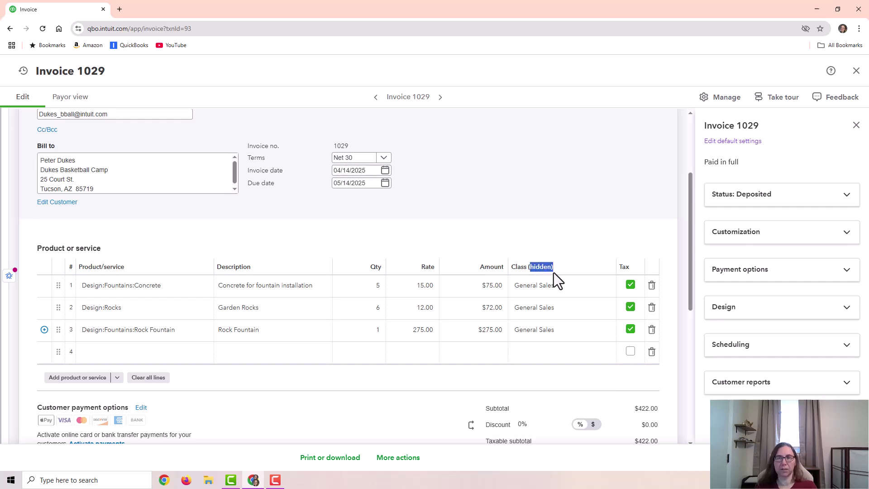
pyautogui.click(563, 268)
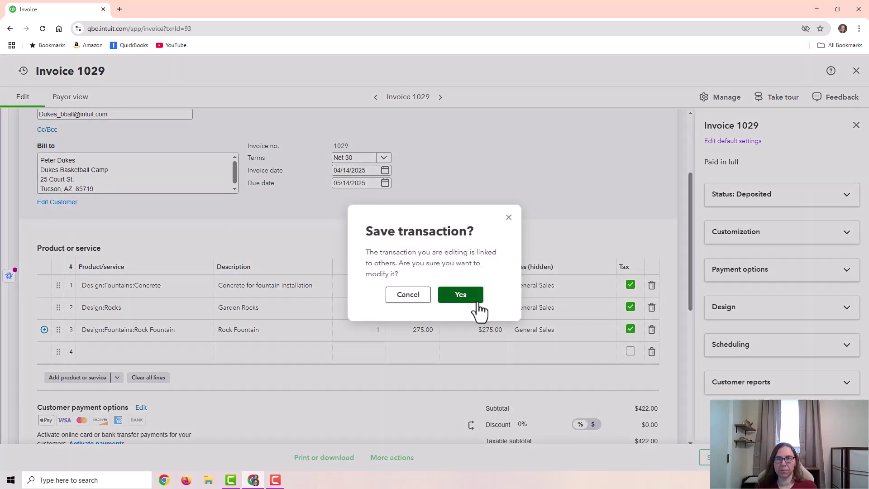
# Step: Confirm saving Invoice 1029, close it, and reopen the matched $868.15 bank deposit
pyautogui.click(473, 295)
pyautogui.click(857, 72)
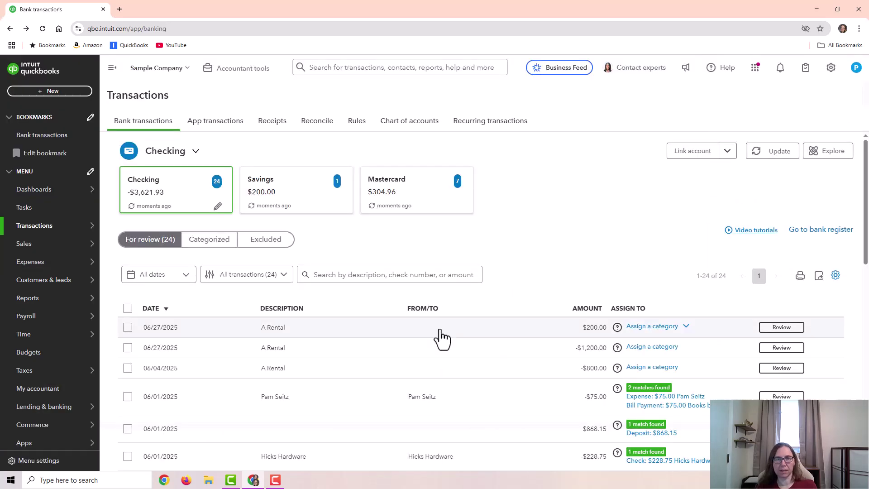
pyautogui.scroll(-1, 449, 399)
pyautogui.click(378, 388)
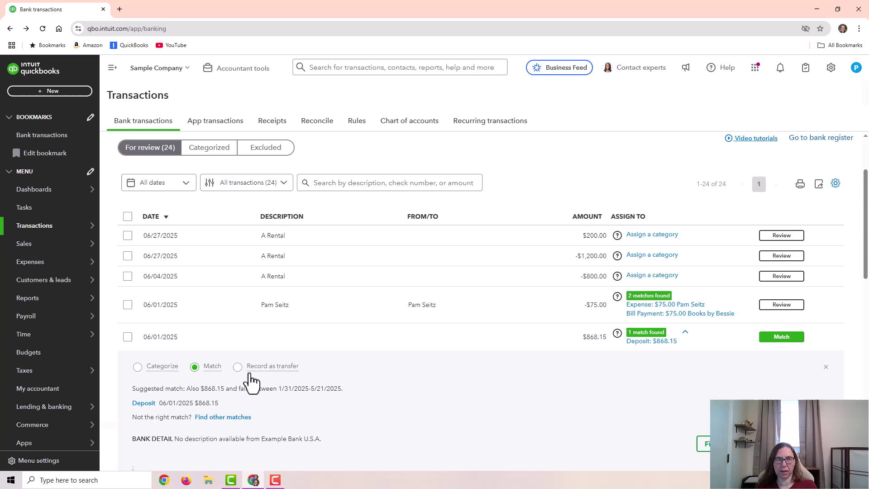
pyautogui.click(146, 403)
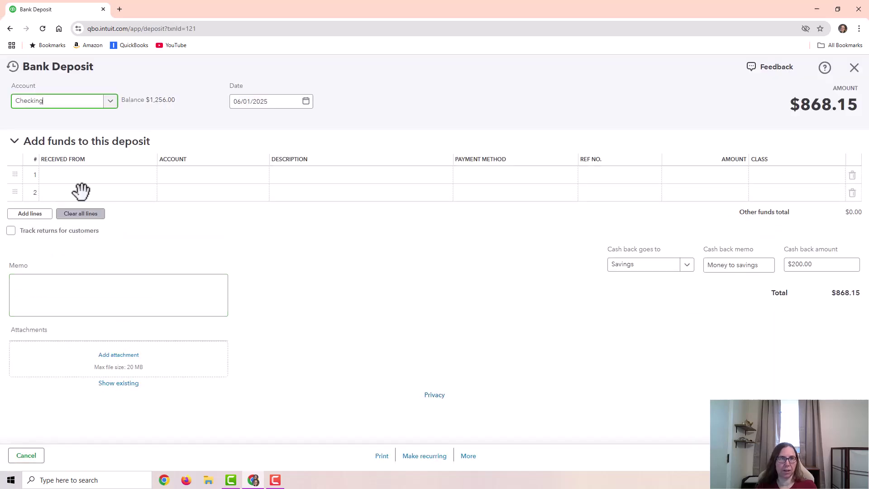
# Step: Open Invoice 1030 via Freeman Sporting Goods; class gardening and sod General Sales, pest control Maintenance Services
pyautogui.click(66, 197)
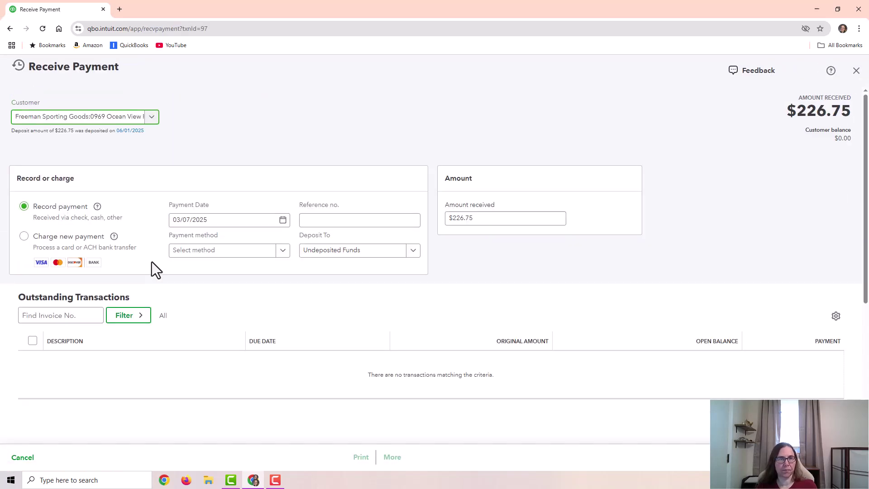
pyautogui.click(71, 363)
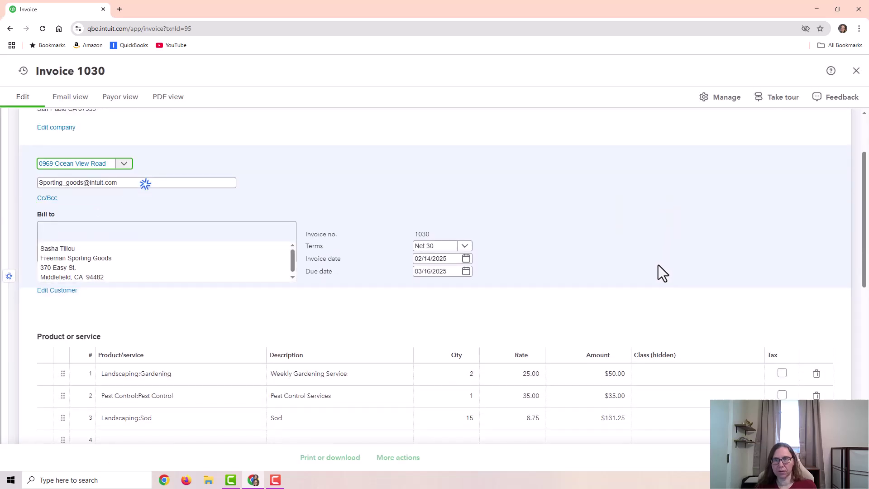
pyautogui.click(665, 351)
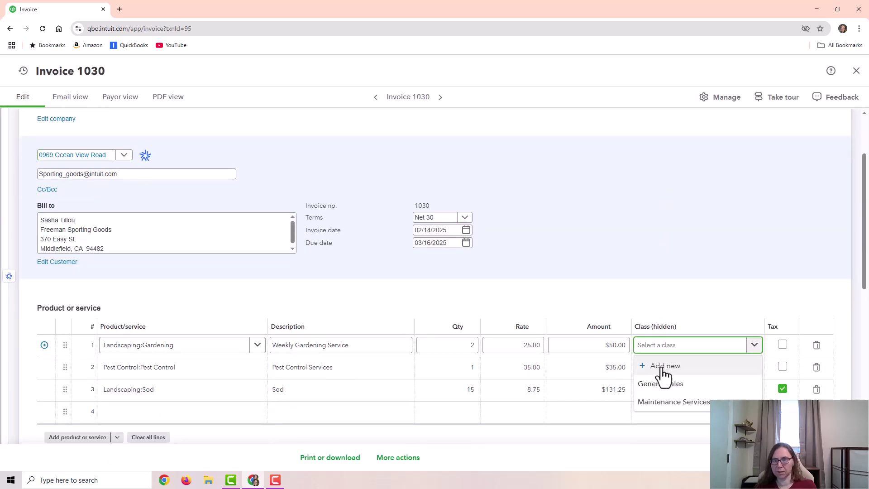
pyautogui.click(661, 383)
pyautogui.click(660, 375)
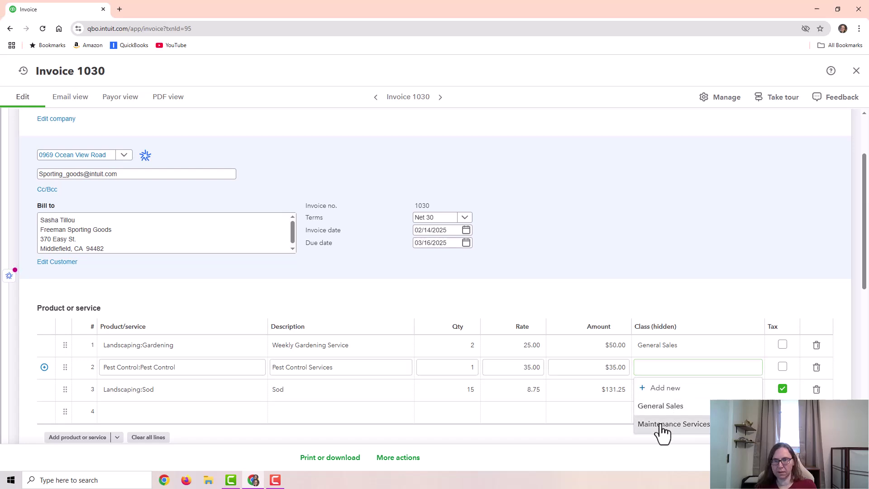
pyautogui.click(662, 425)
pyautogui.click(662, 390)
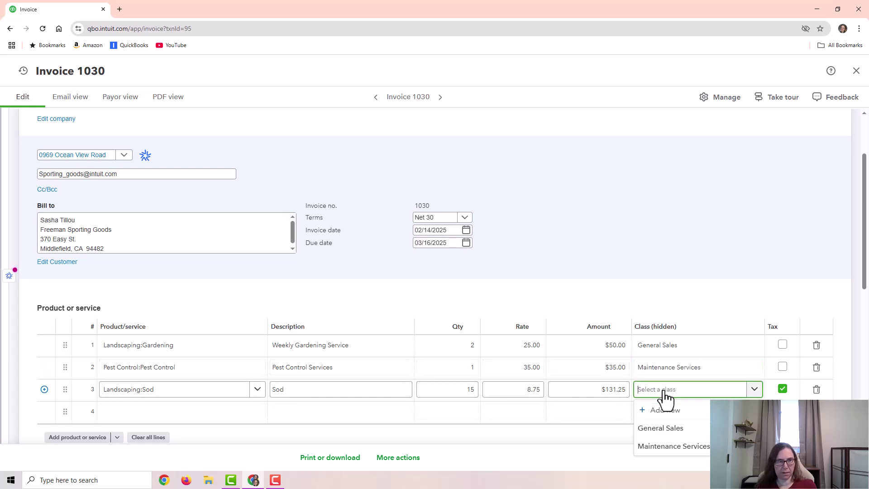
pyautogui.click(673, 428)
# Step: Finish the sod line, try saving Invoice 1030, and return to editing its lines
pyautogui.scroll(-2, 706, 346)
pyautogui.click(294, 319)
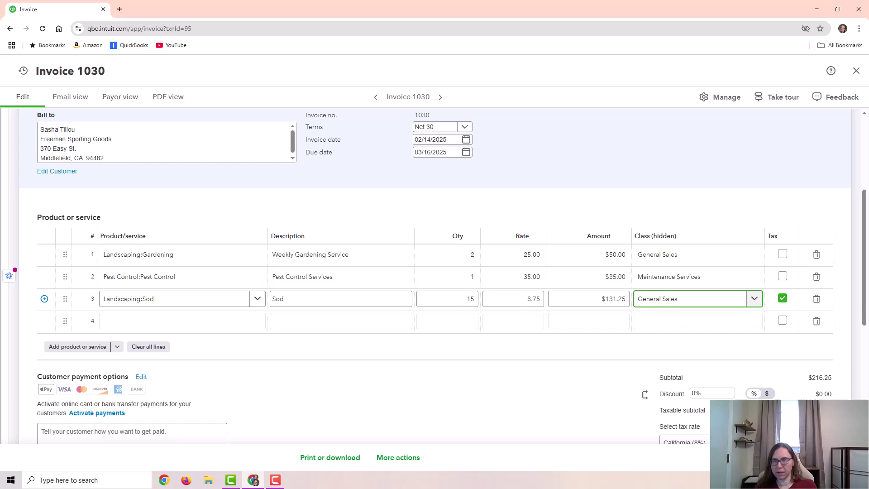
pyautogui.click(724, 457)
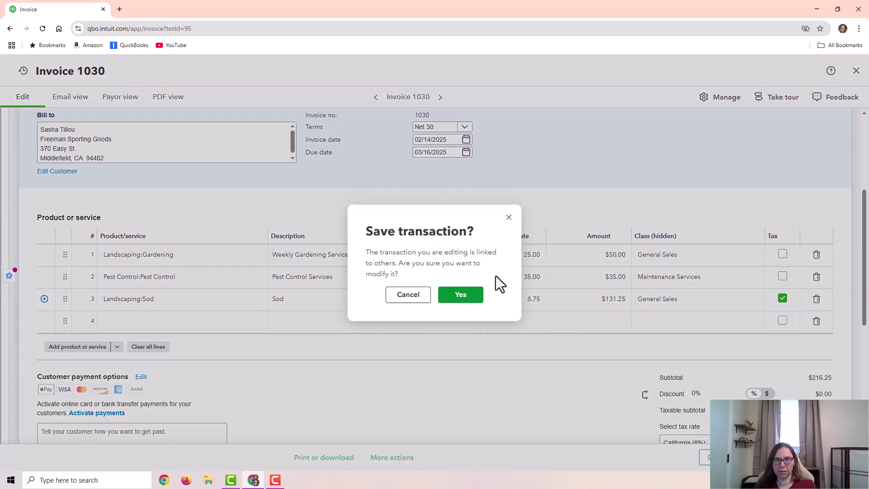
pyautogui.click(460, 296)
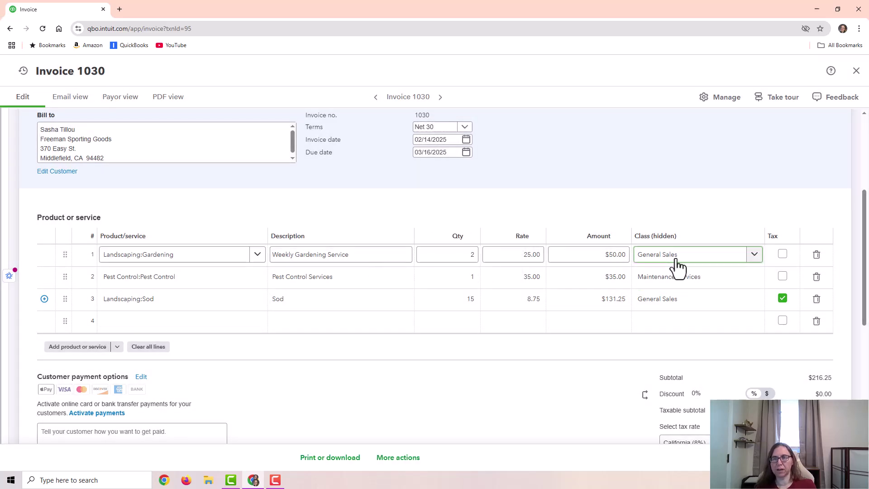
# Step: Review the class on each of Invoice 1030's lines, then save it and confirm the linked-transaction prompt
pyautogui.click(642, 276)
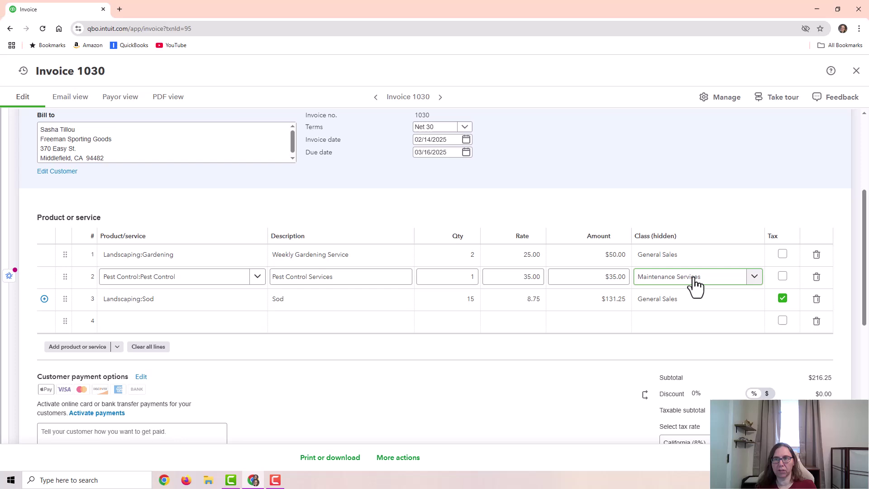
pyautogui.click(667, 298)
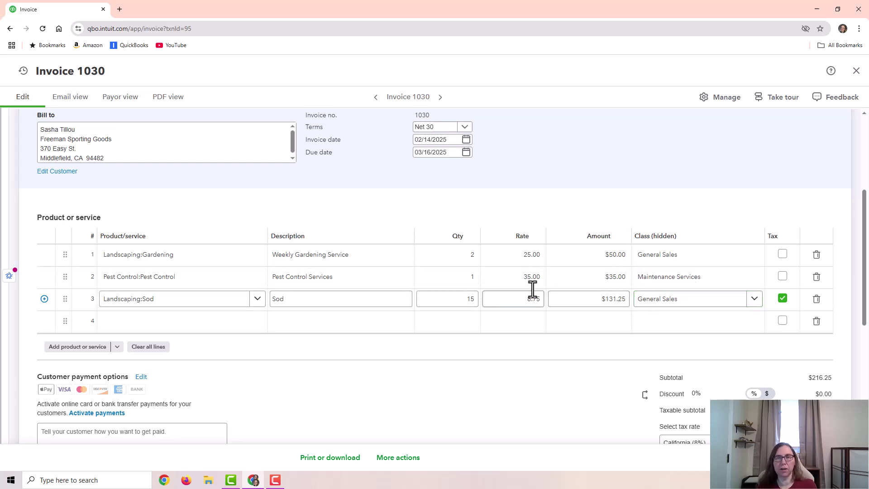
pyautogui.click(527, 258)
pyautogui.click(602, 201)
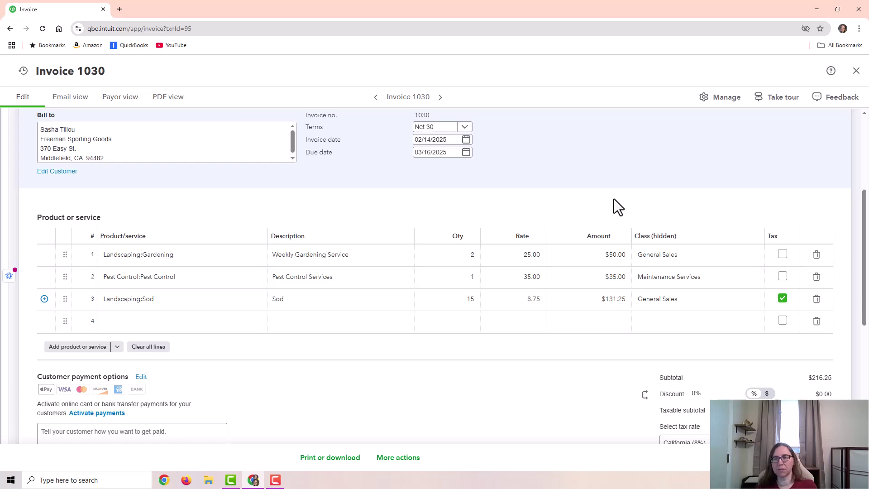
pyautogui.click(715, 256)
pyautogui.click(701, 276)
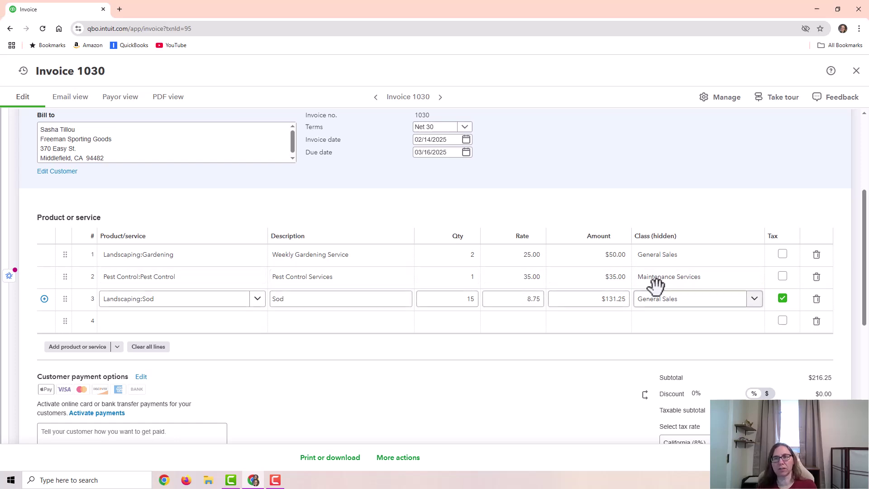
pyautogui.click(692, 256)
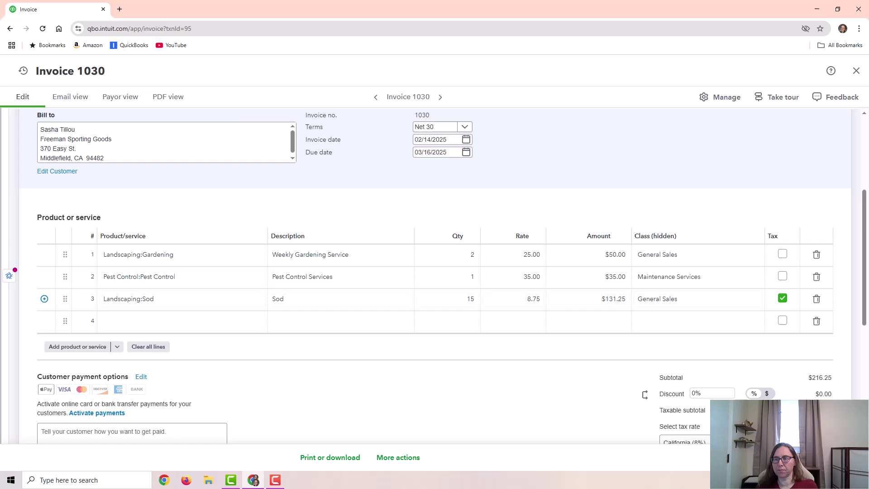
pyautogui.click(724, 457)
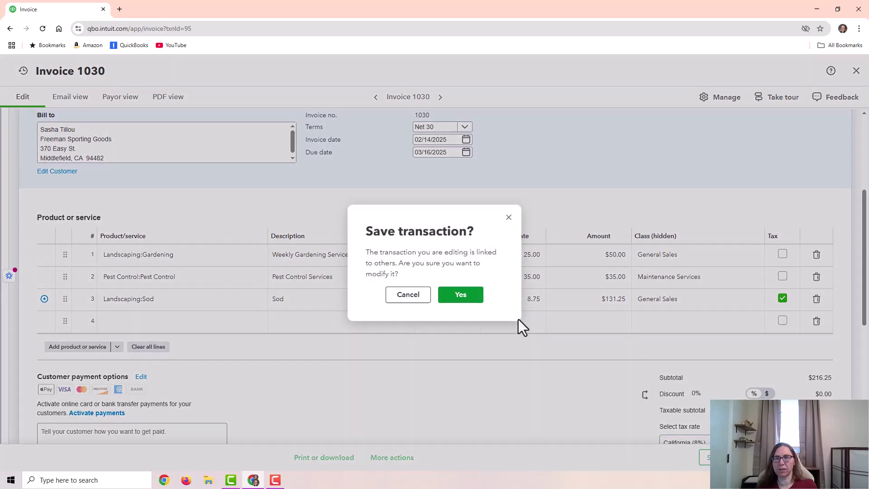
pyautogui.click(460, 295)
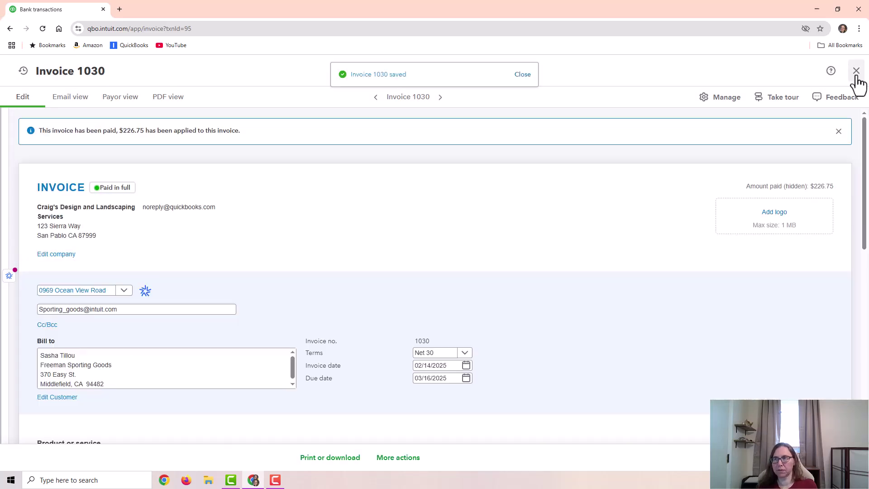
# Step: Close Invoice 1030, reopen the $868.15 deposit, and open Invoice 1013 from its $81.00 payment
pyautogui.click(856, 71)
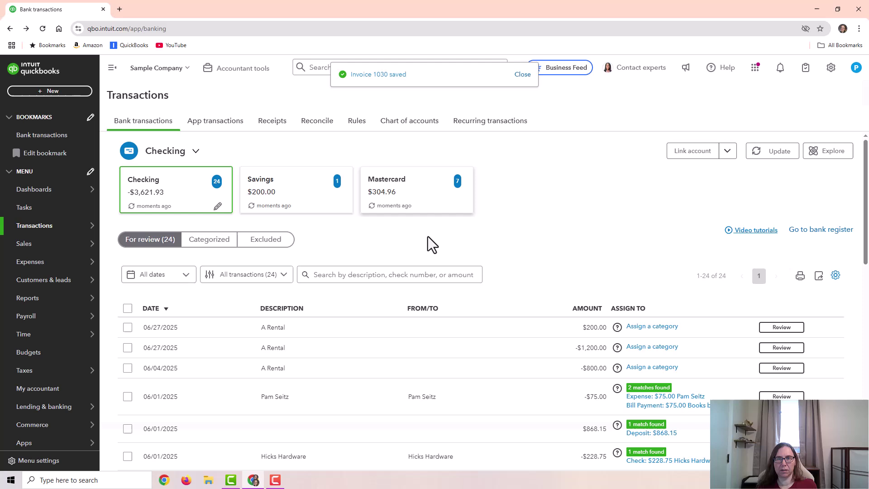
pyautogui.click(144, 269)
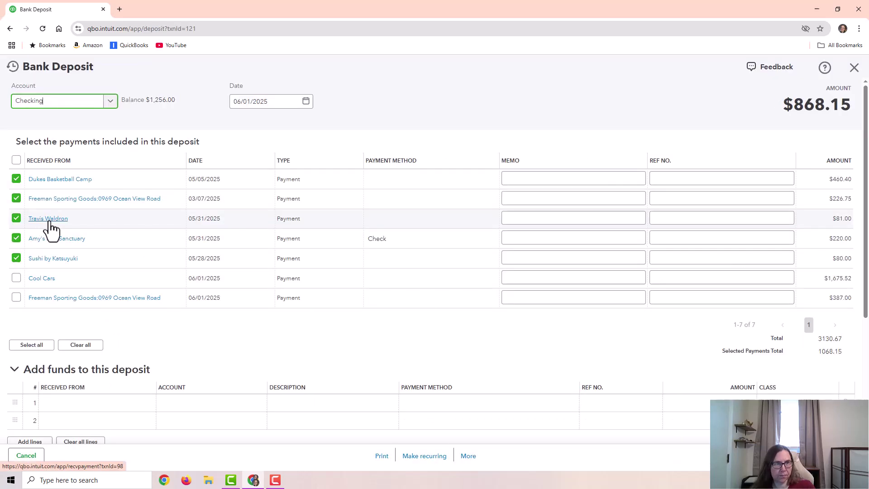
pyautogui.click(49, 220)
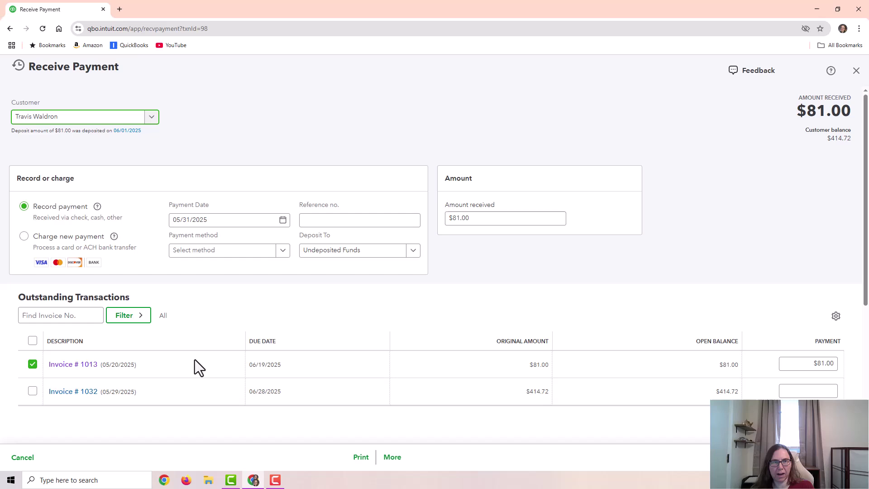
pyautogui.click(72, 365)
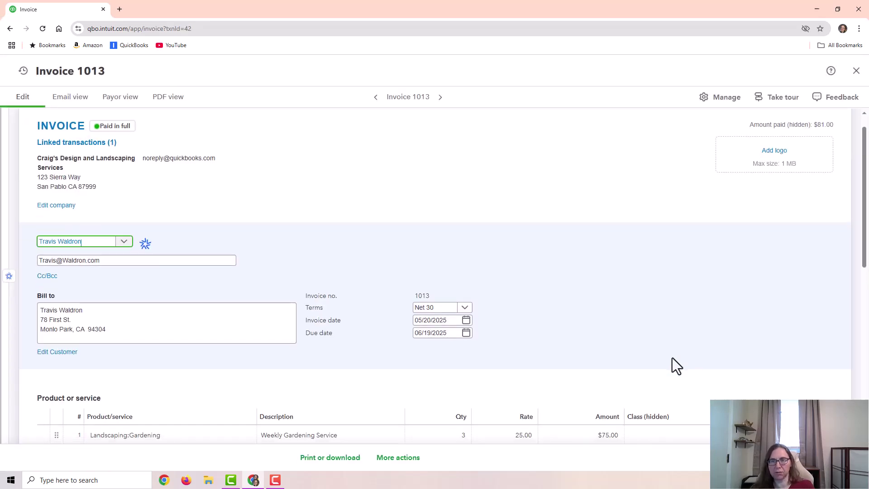
# Step: Set the gardening line to Maintenance Services, save Invoice 1013 with confirmation, and close it
pyautogui.scroll(-3, 660, 344)
pyautogui.click(652, 322)
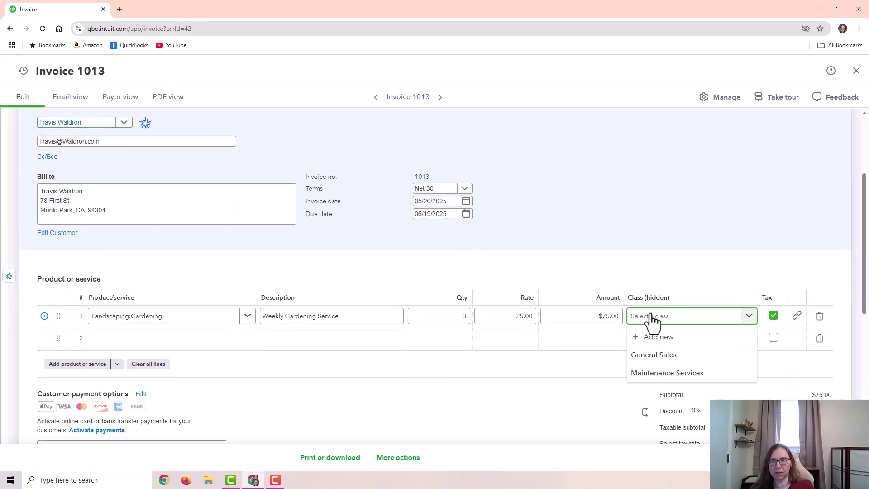
pyautogui.click(669, 374)
pyautogui.click(724, 457)
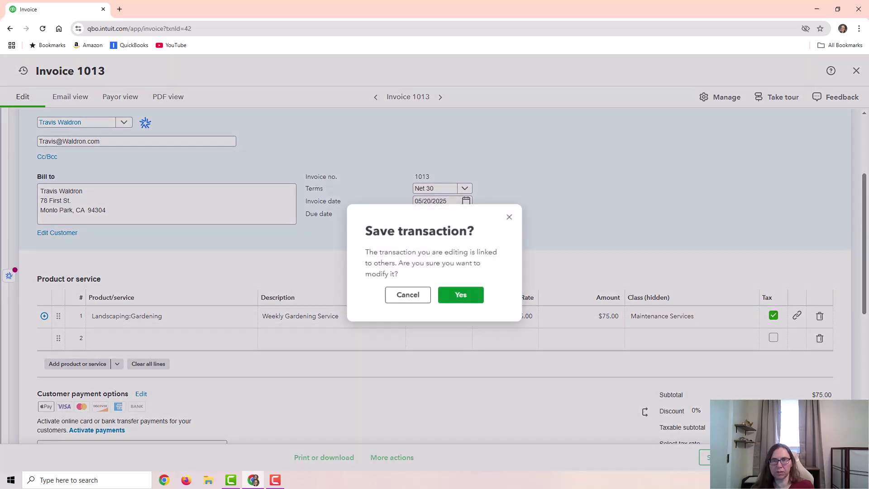
pyautogui.click(460, 295)
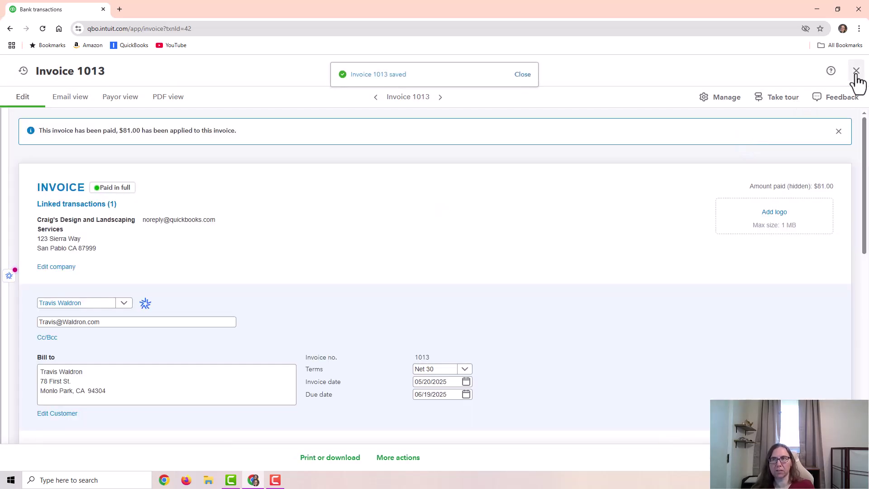
pyautogui.click(856, 71)
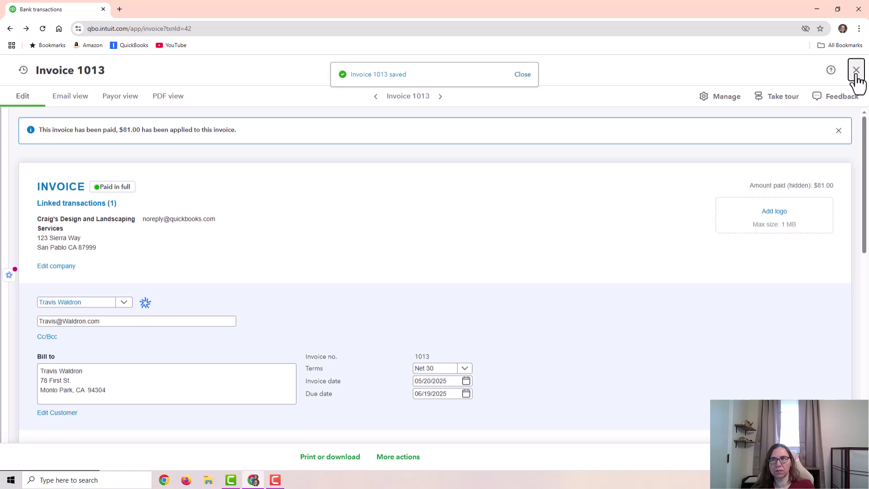
# Step: Reopen the $868.15 deposit match and open Invoice 1021 from its $220.00 payment
pyautogui.scroll(-4, 351, 362)
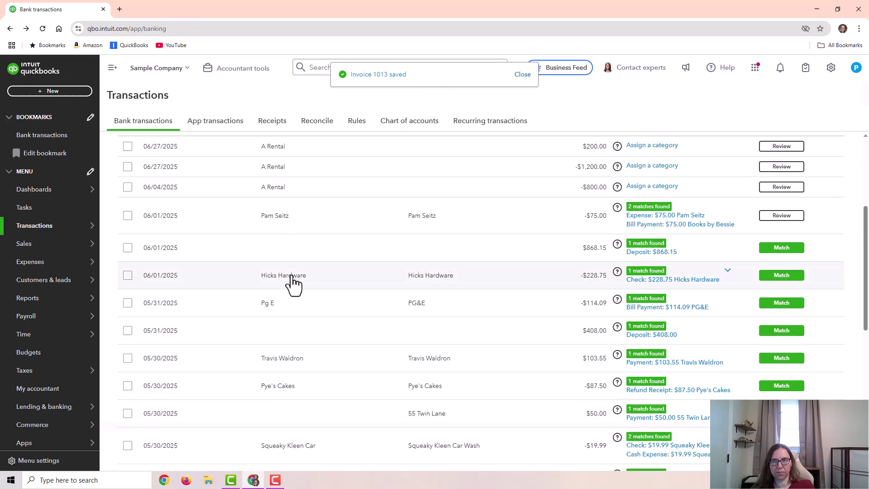
pyautogui.click(293, 253)
pyautogui.click(144, 314)
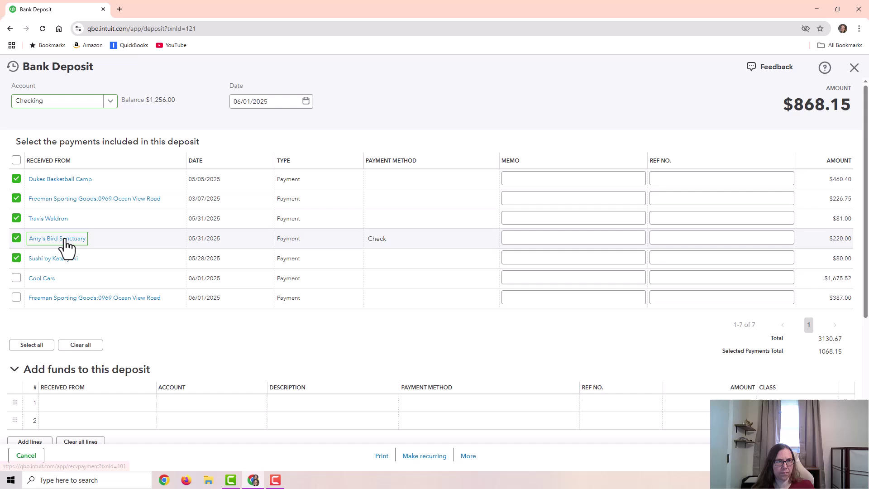
pyautogui.click(64, 238)
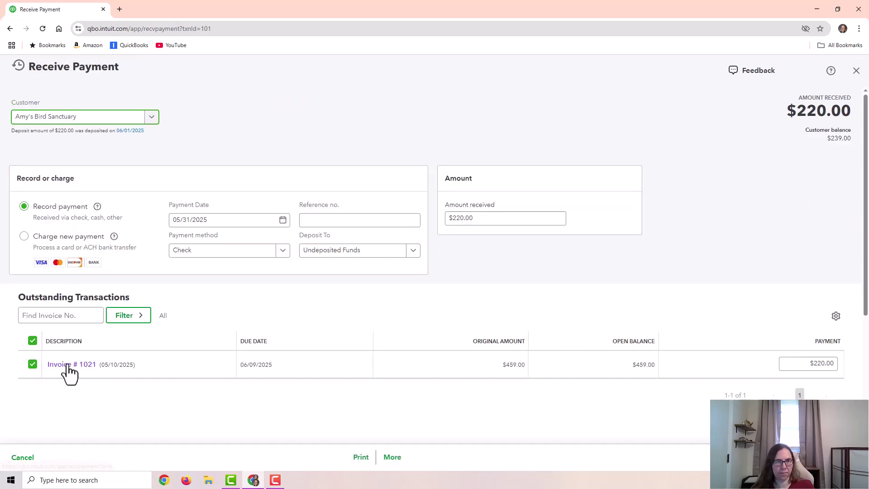
pyautogui.click(68, 364)
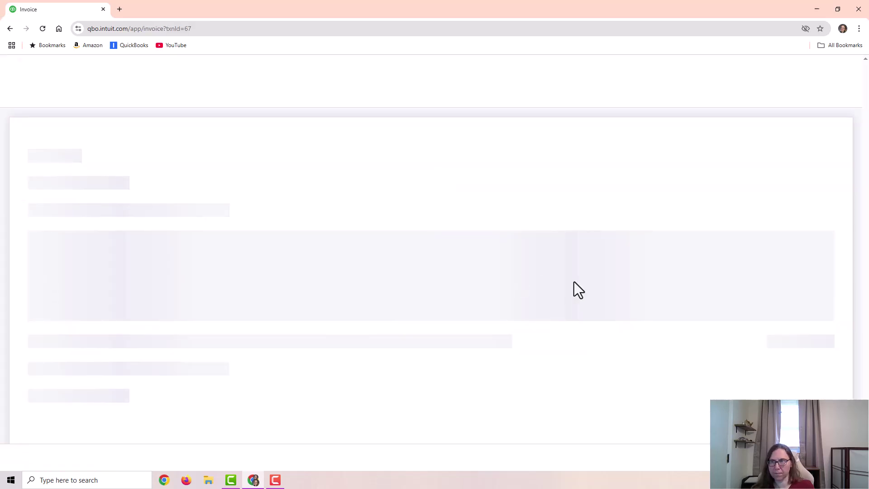
# Step: Set the Soil and Rock Fountain lines to General Sales, save Invoice 1021 with confirmation, and close it
pyautogui.scroll(-2, 621, 287)
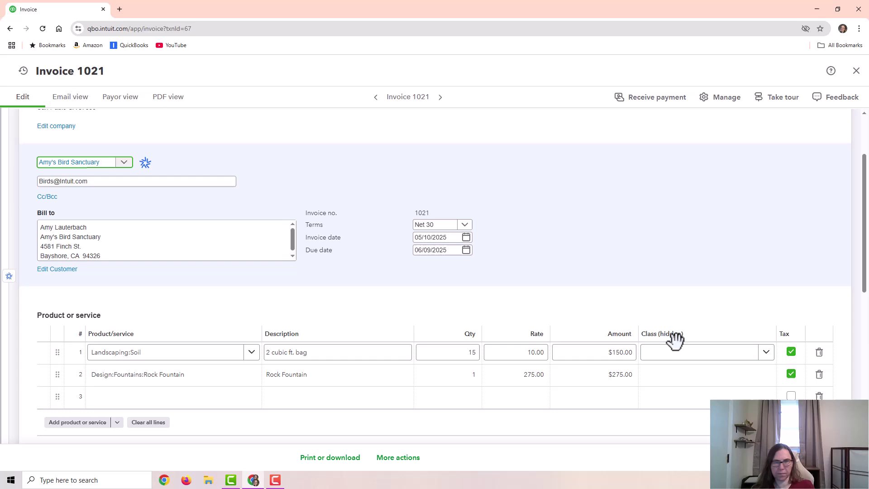
pyautogui.click(683, 352)
pyautogui.click(679, 390)
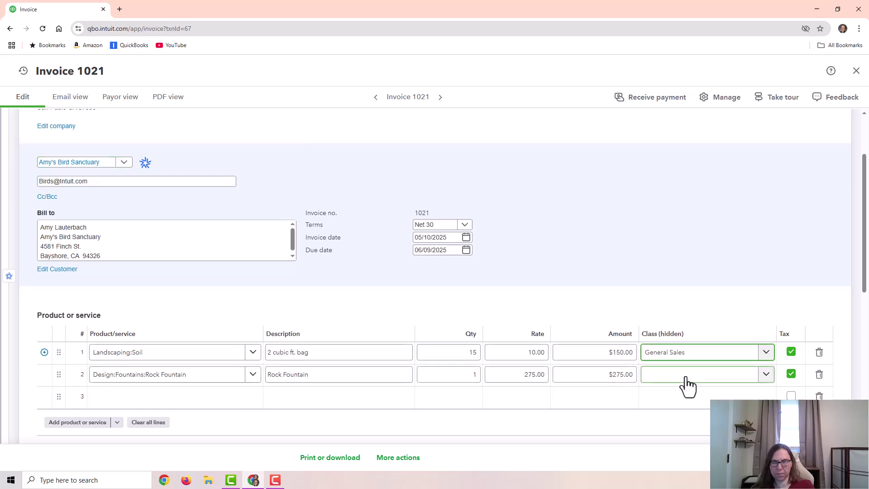
pyautogui.click(685, 377)
pyautogui.click(683, 412)
pyautogui.click(706, 457)
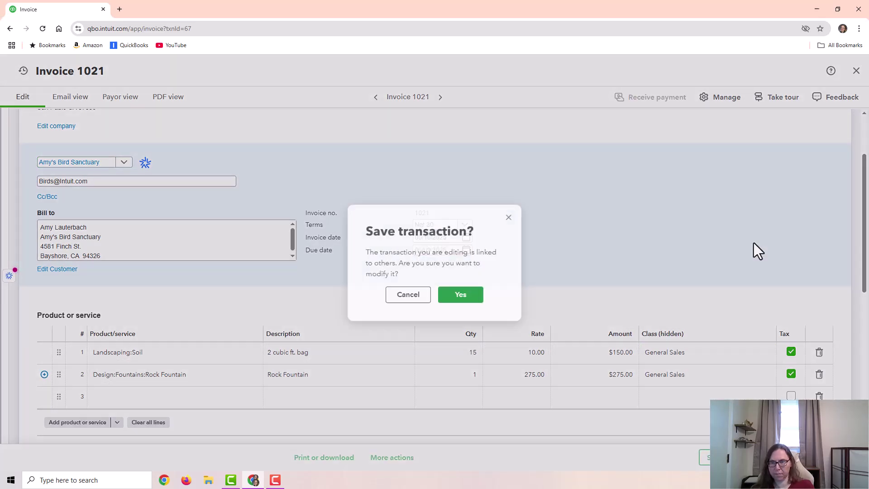
pyautogui.click(463, 297)
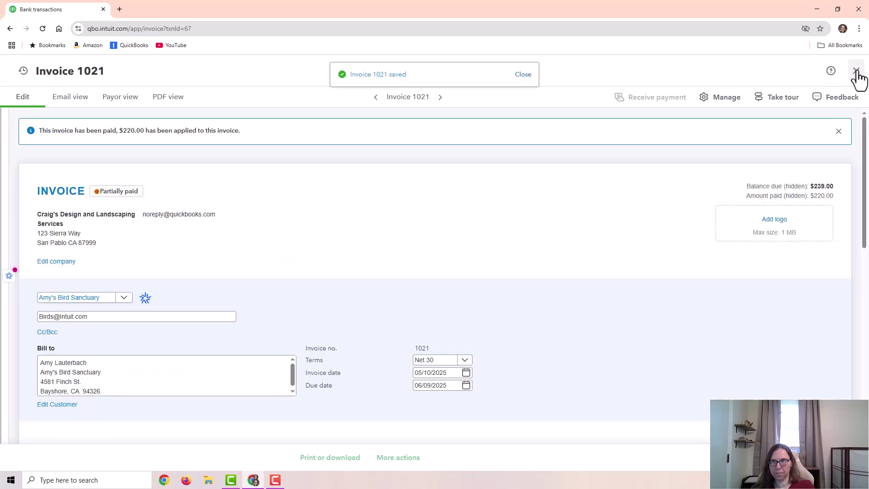
pyautogui.click(855, 72)
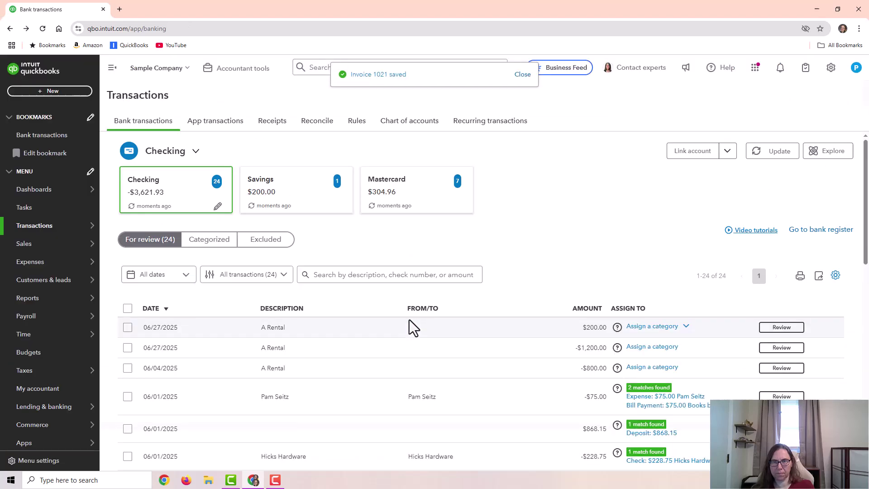
# Step: Open Invoice 1017 through the matched $868.15 deposit and its customer payment
pyautogui.scroll(-4, 339, 317)
pyautogui.click(335, 248)
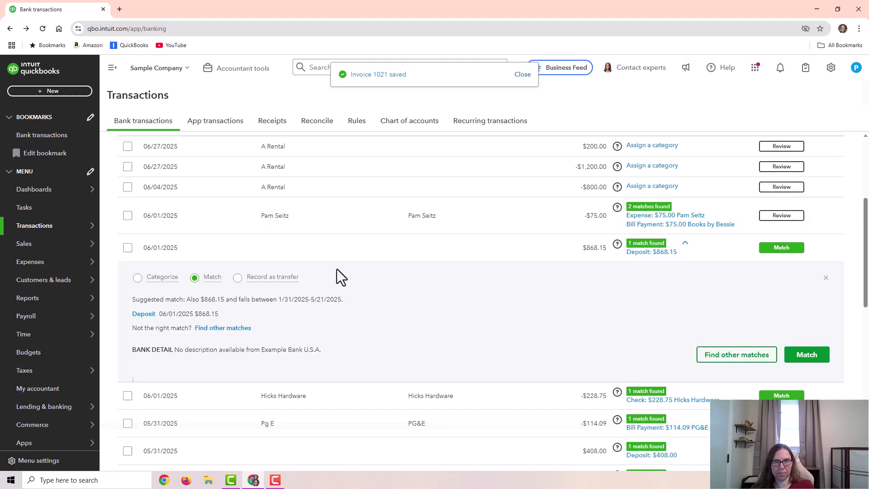
pyautogui.click(145, 314)
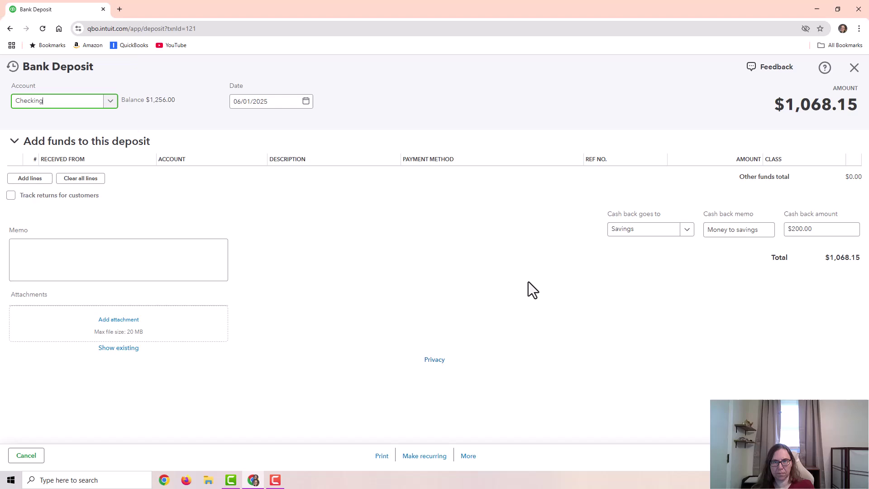
pyautogui.click(64, 259)
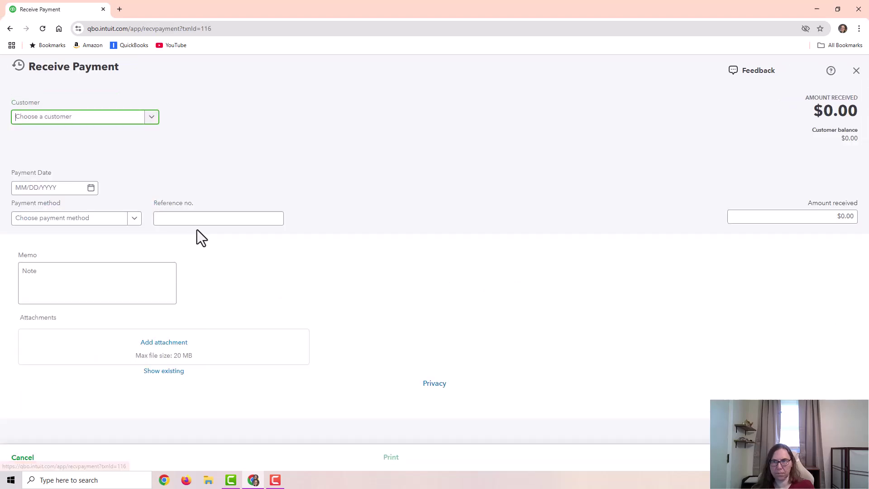
pyautogui.click(83, 367)
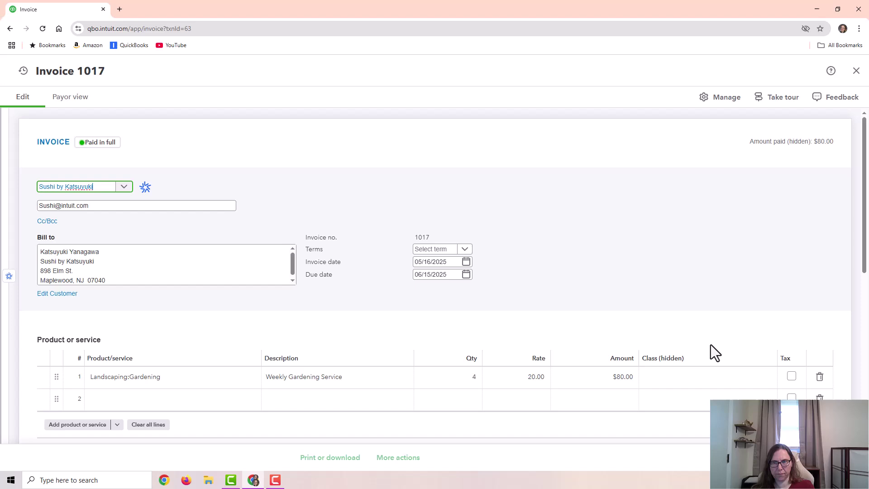
# Step: Give the Landscaping:Gardening line the Maintenance Services class, save the invoice, and close it
pyautogui.scroll(-2, 700, 328)
pyautogui.click(687, 344)
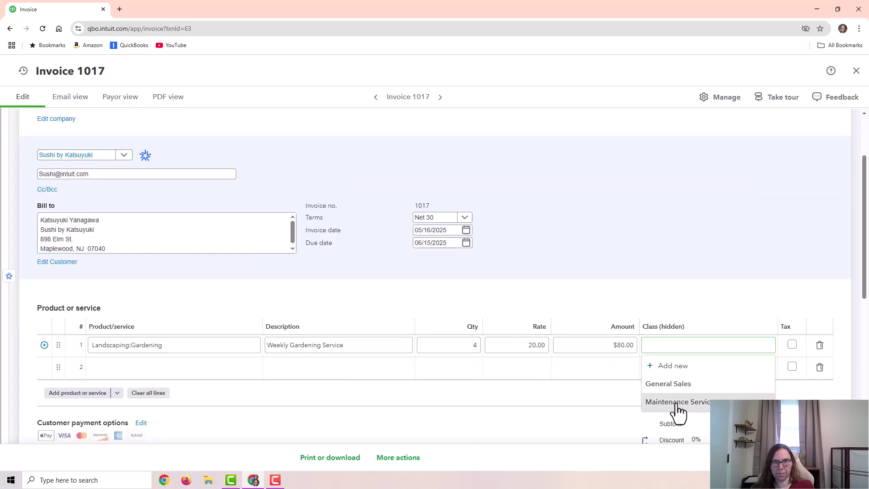
pyautogui.click(675, 402)
pyautogui.click(719, 457)
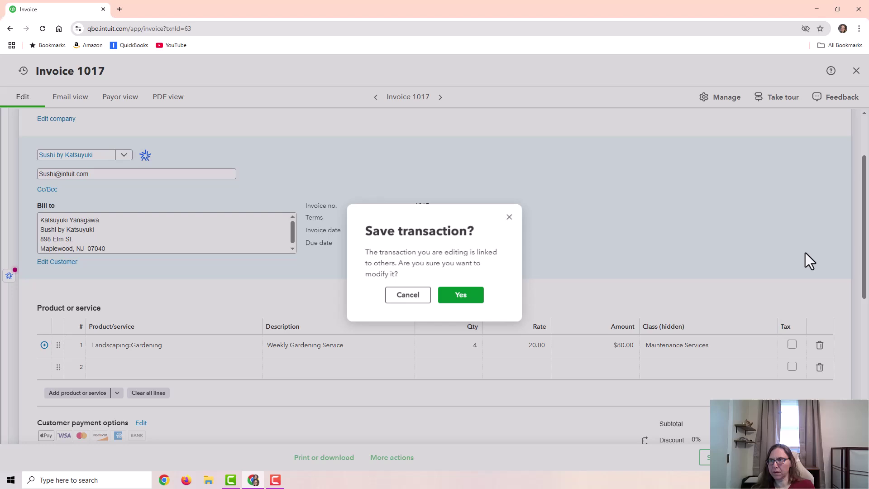
pyautogui.press('Return')
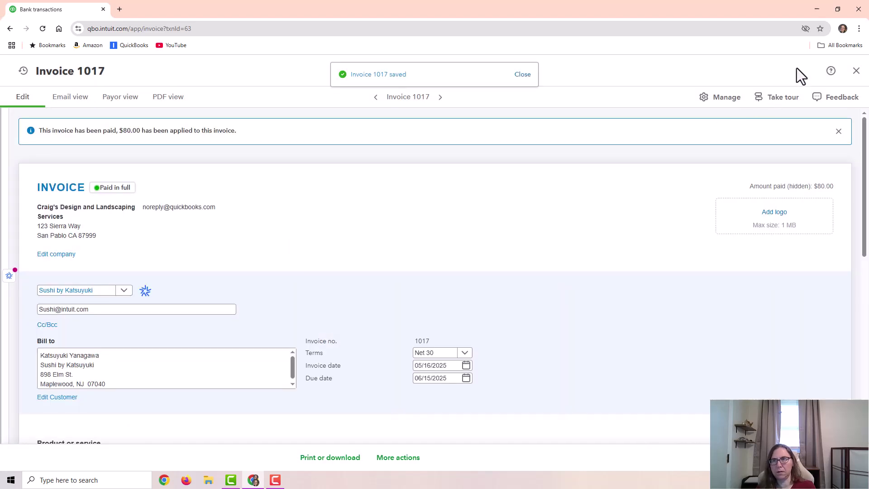
pyautogui.click(855, 72)
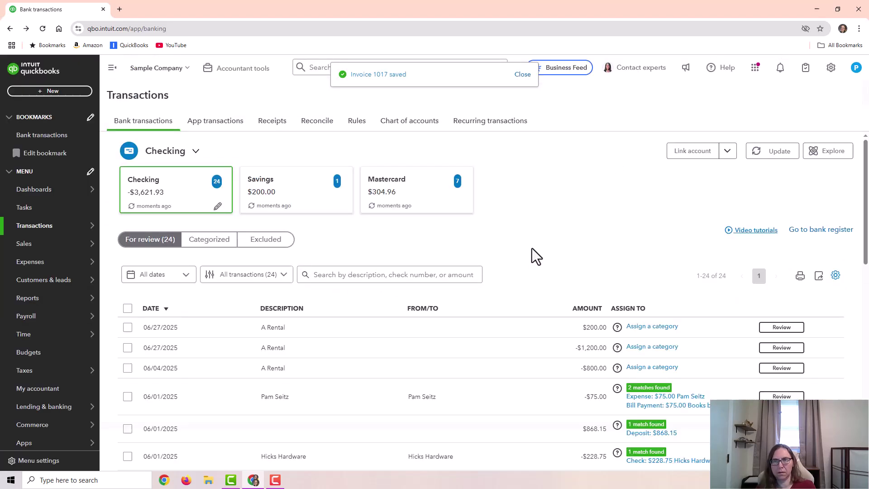
pyautogui.scroll(-5, 677, 244)
pyautogui.scroll(3, 401, 301)
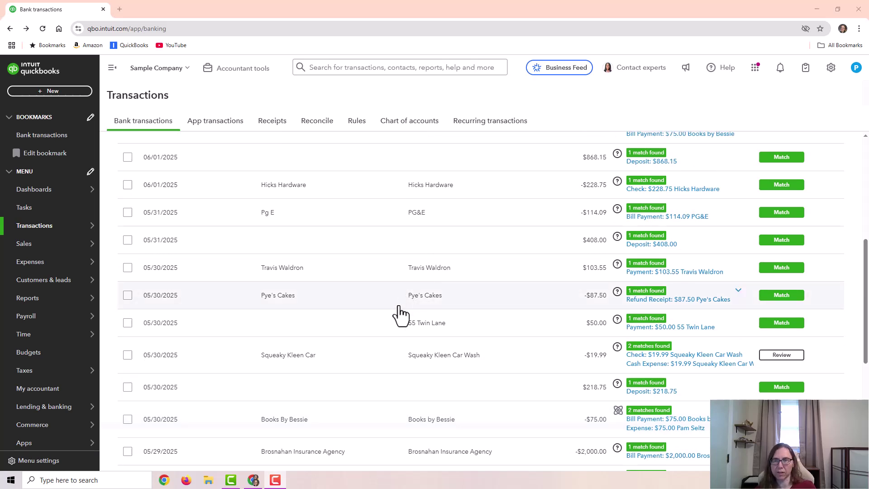
# Step: Open the Books By Bessie bill through its matching Bill Payment 3
pyautogui.scroll(-2, 334, 357)
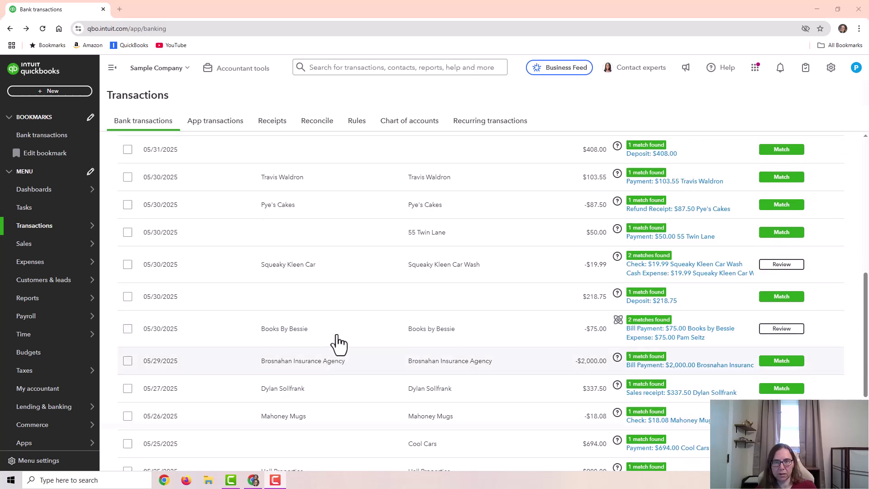
pyautogui.click(338, 341)
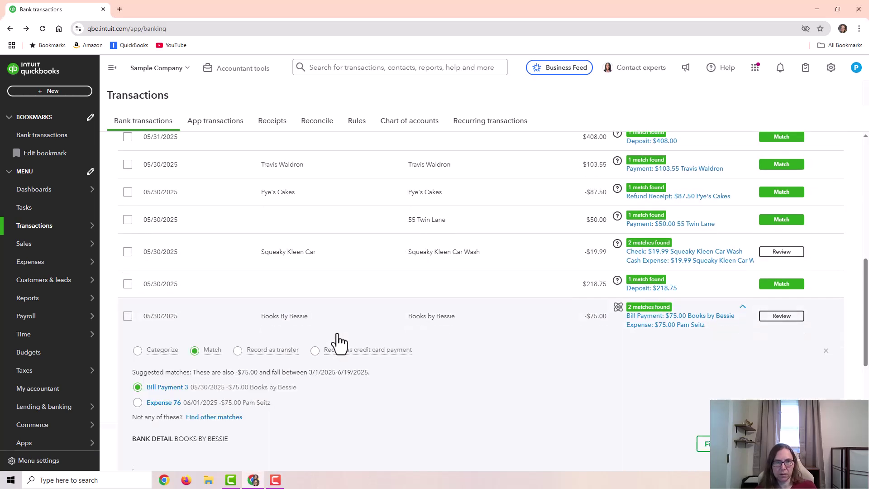
pyautogui.click(167, 387)
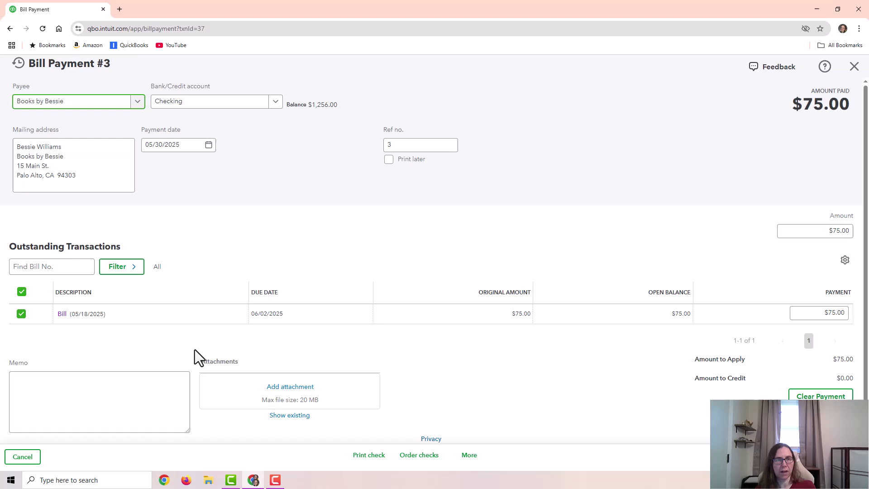
pyautogui.click(62, 319)
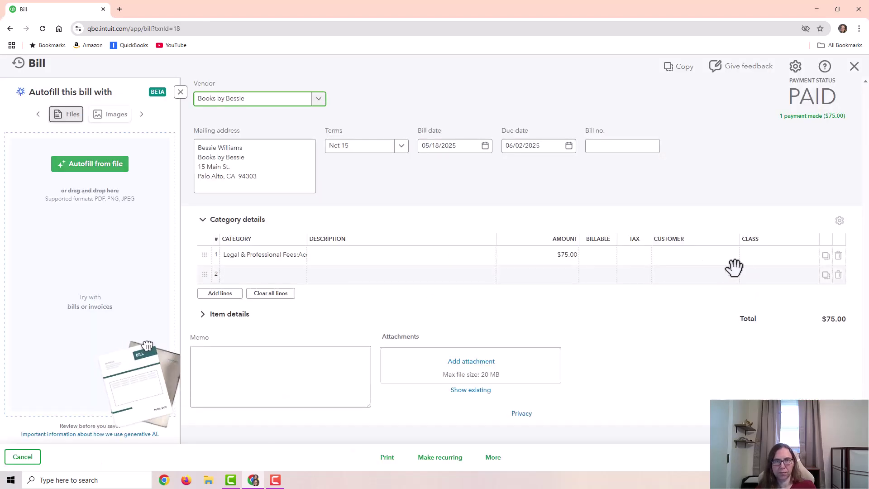
# Step: Set the $75.00 legal fees line's class to General Sales, save the bill, and close it
pyautogui.click(760, 255)
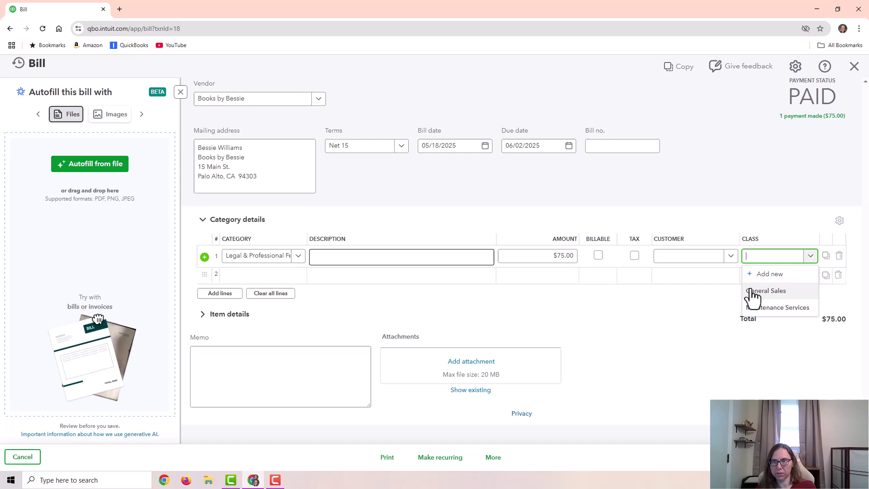
pyautogui.click(752, 292)
pyautogui.click(797, 457)
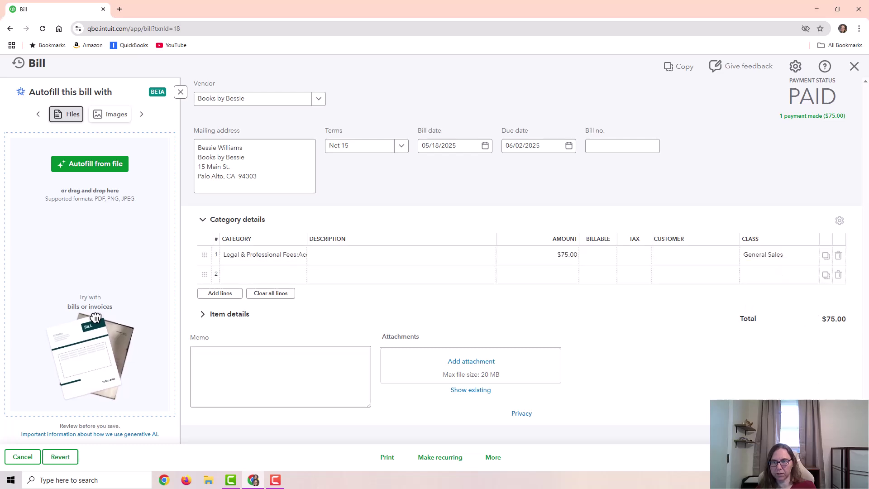
pyautogui.click(470, 299)
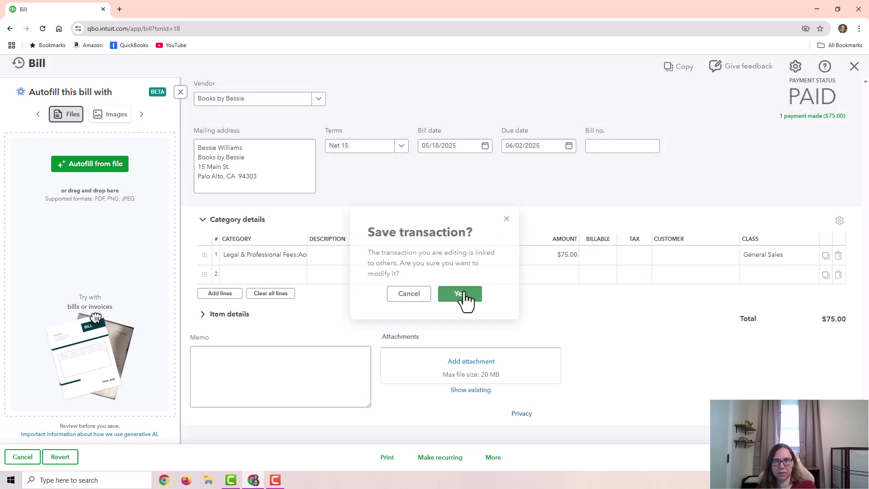
pyautogui.click(854, 67)
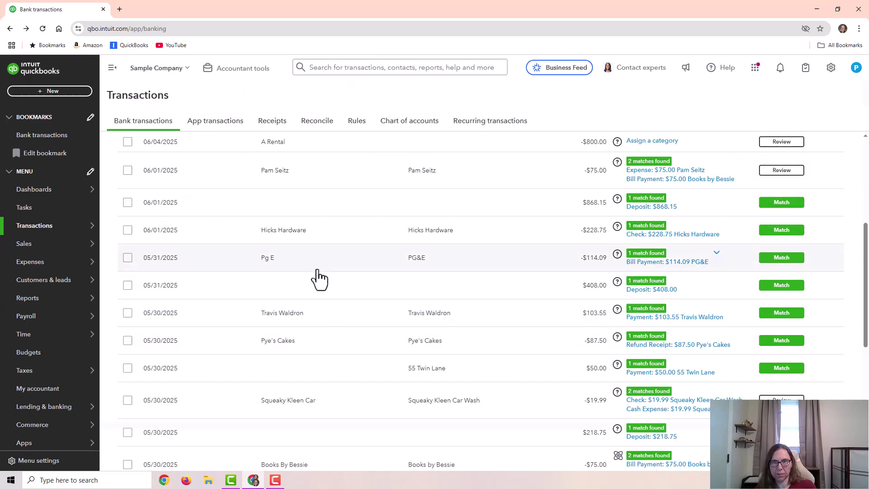
# Step: Open Expense 76 from the Books By Bessie suggested matches
pyautogui.scroll(-1, 306, 282)
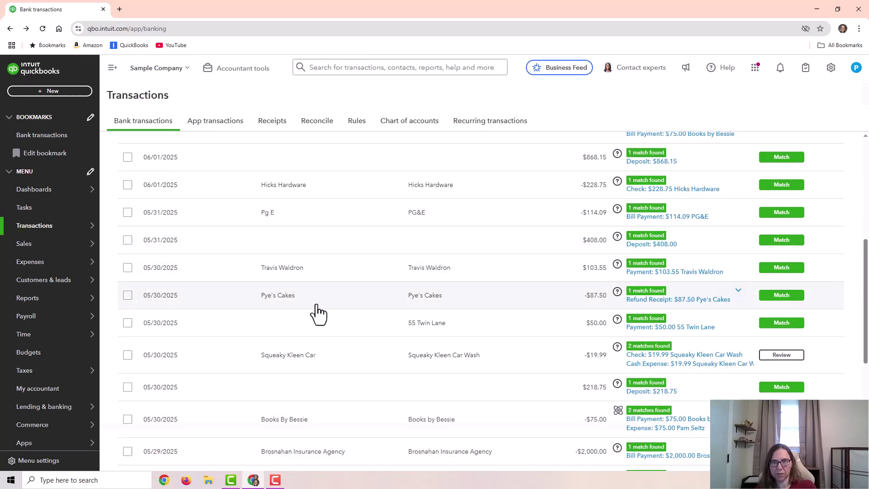
pyautogui.scroll(-2, 326, 340)
pyautogui.click(326, 334)
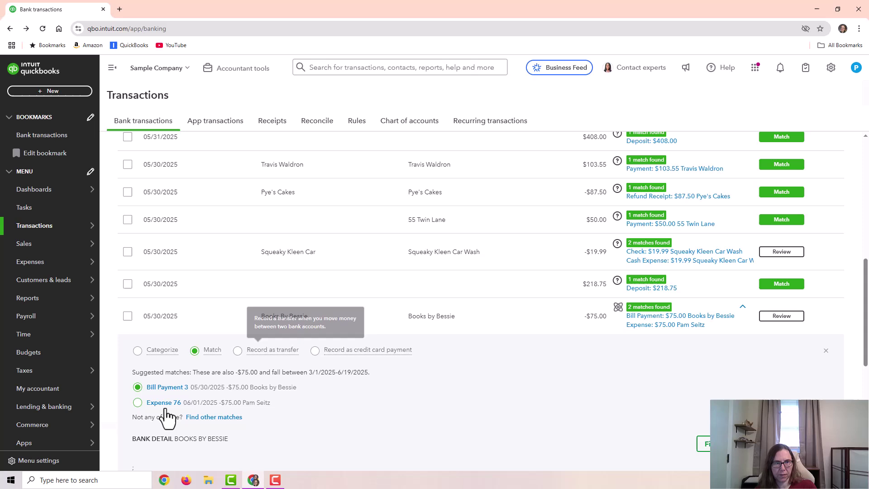
pyautogui.click(161, 405)
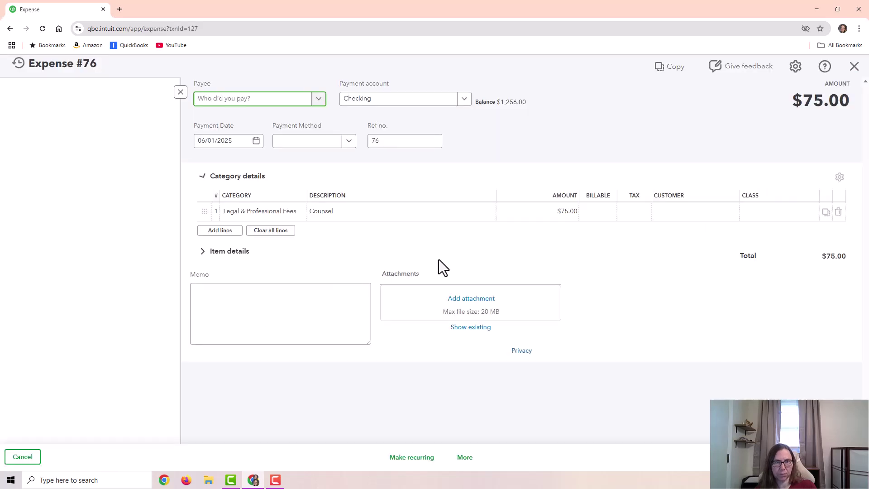
# Step: Set the expense's legal fees line to General Sales, save, and close the form
pyautogui.click(757, 208)
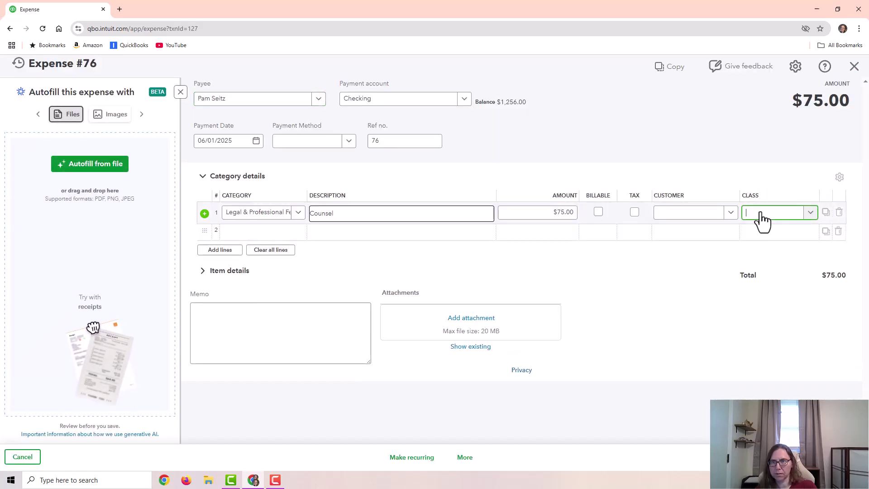
pyautogui.click(768, 248)
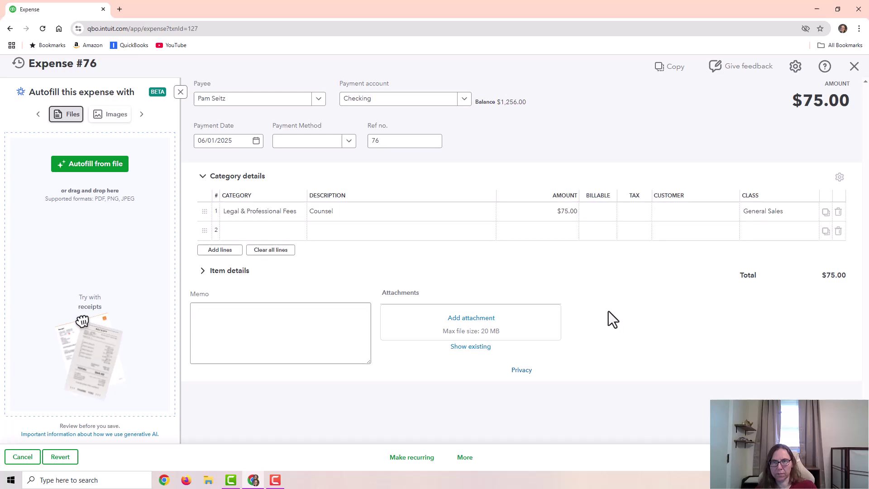
pyautogui.hotkey('ctrl', 'alt', 'd')
pyautogui.click(853, 67)
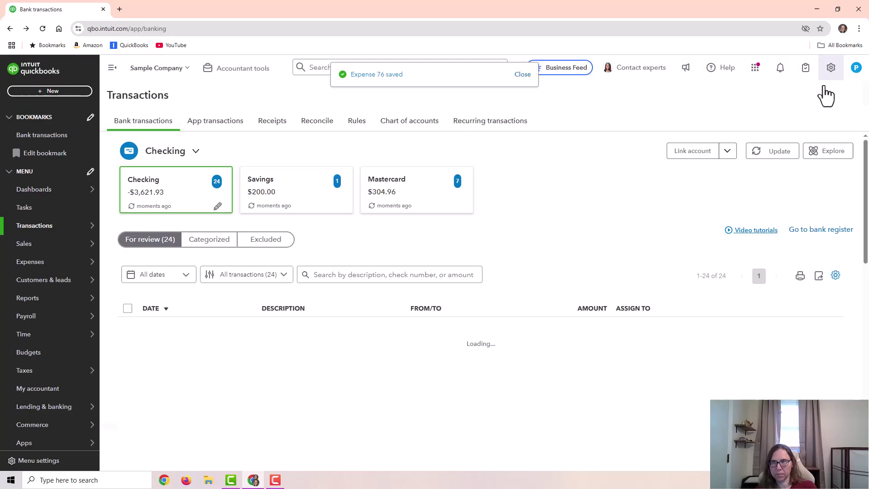
pyautogui.scroll(-2, 537, 283)
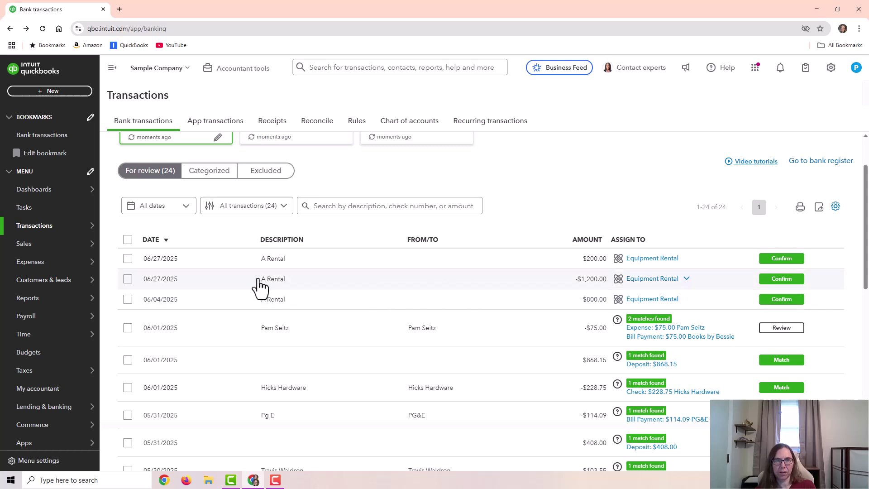
# Step: Add the -$1,200 A Rental transaction with class General Sales, keeping its category
pyautogui.click(417, 289)
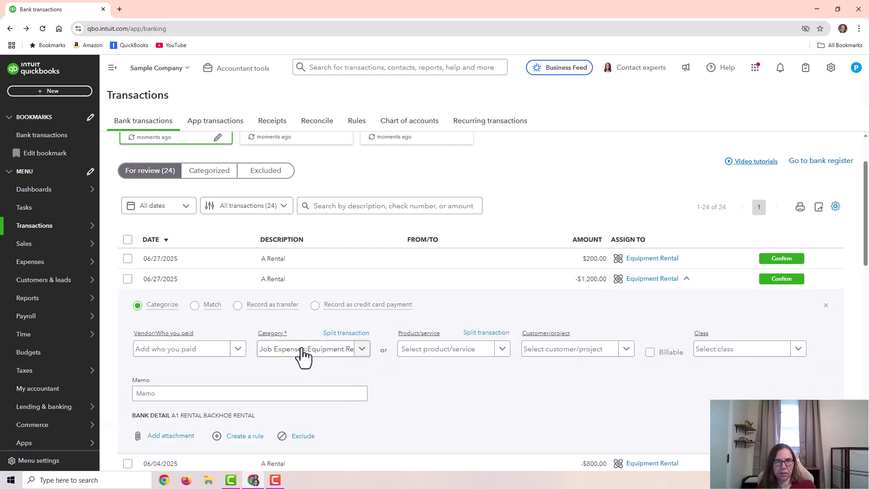
pyautogui.click(364, 353)
pyautogui.click(364, 353)
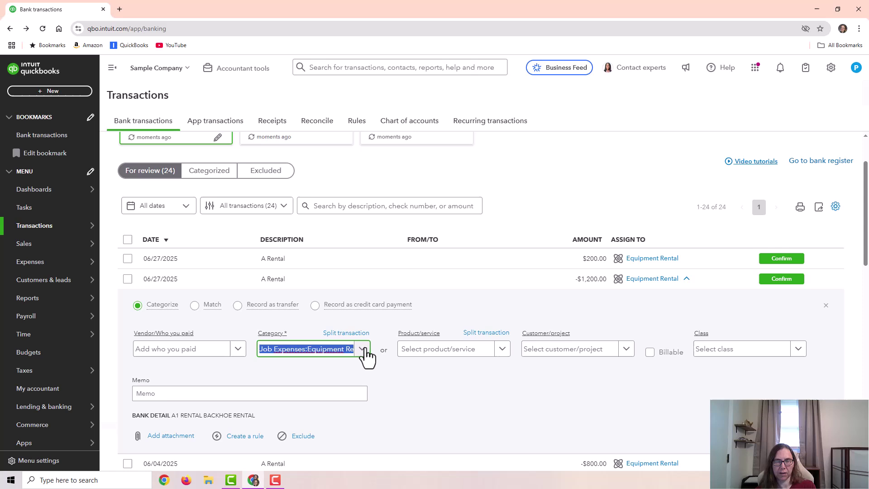
pyautogui.click(751, 357)
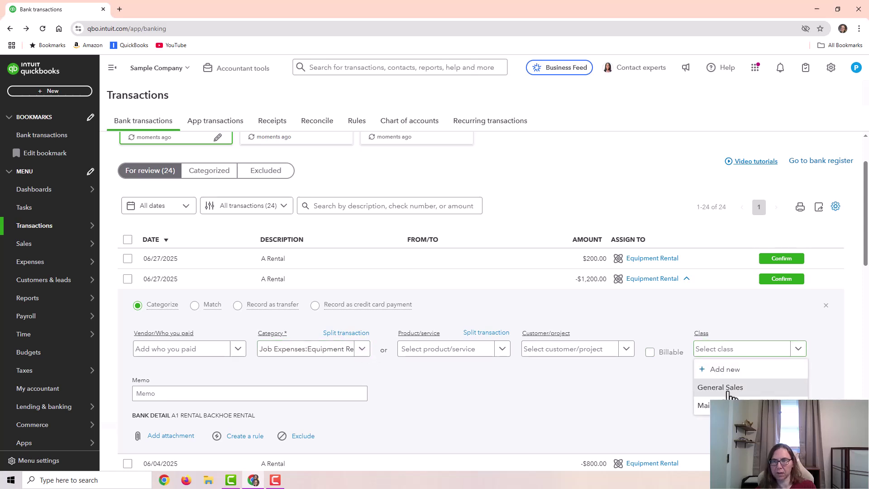
pyautogui.click(731, 388)
pyautogui.press('Return')
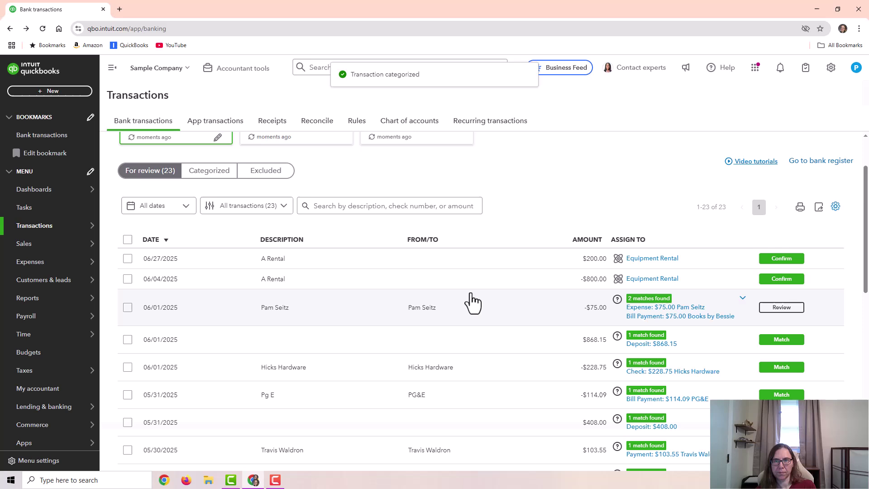
# Step: Categorize the 06/04 -$800.00 A Rental transaction under General Sales and confirm it
pyautogui.click(342, 284)
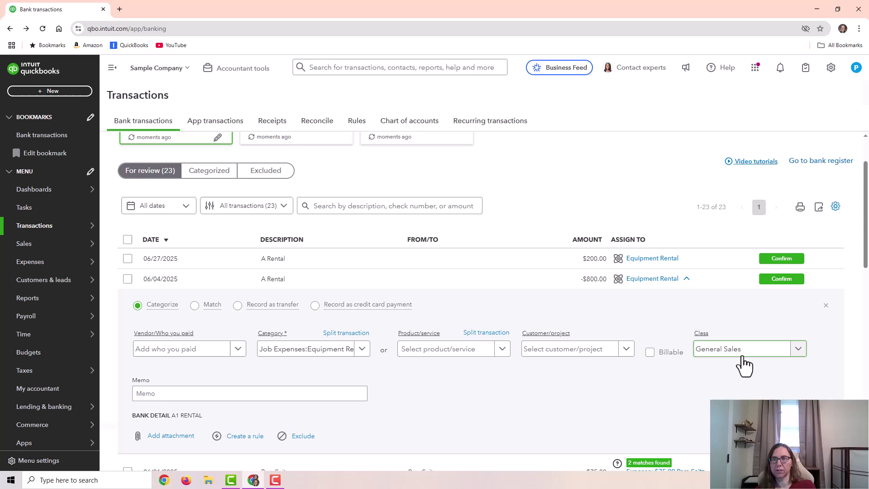
pyautogui.click(756, 355)
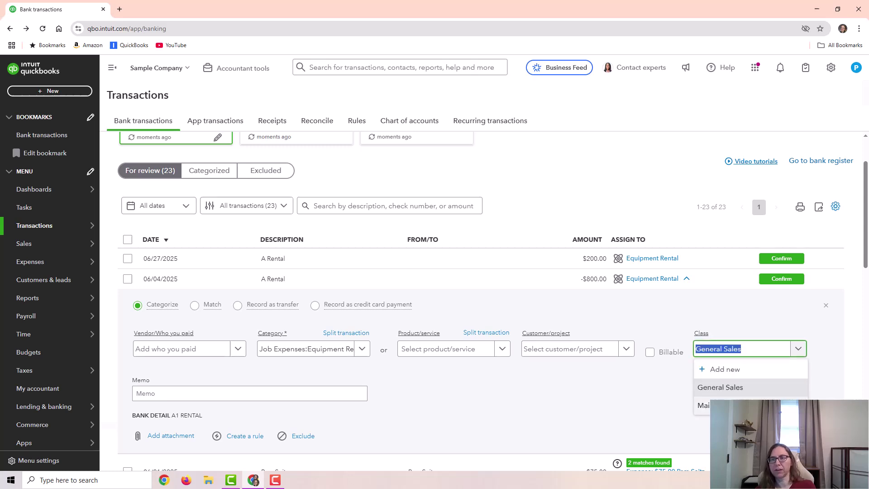
pyautogui.click(752, 390)
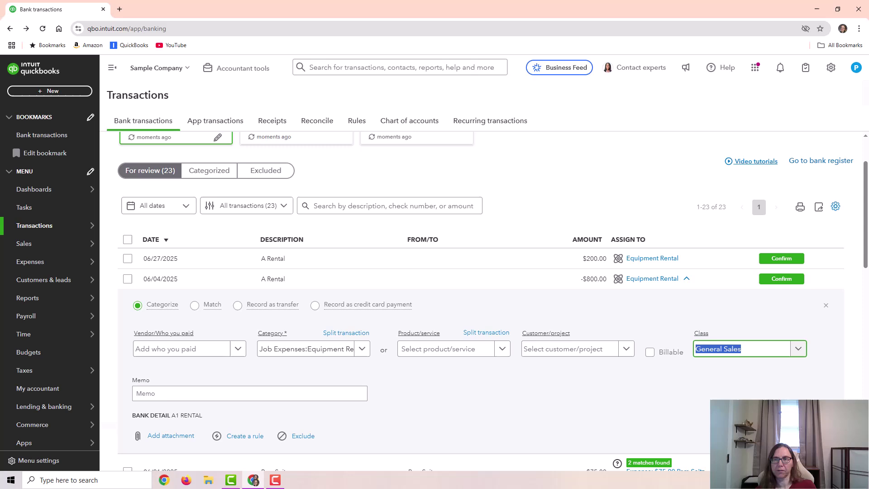
pyautogui.click(796, 435)
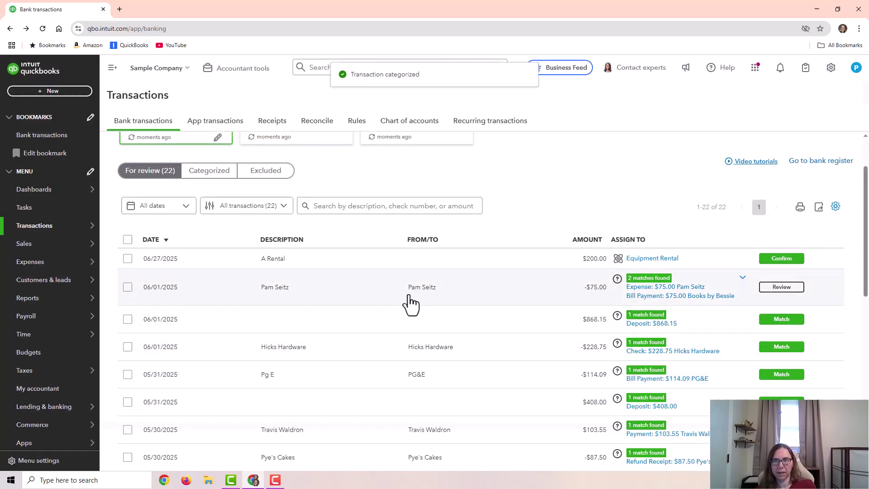
pyautogui.click(405, 294)
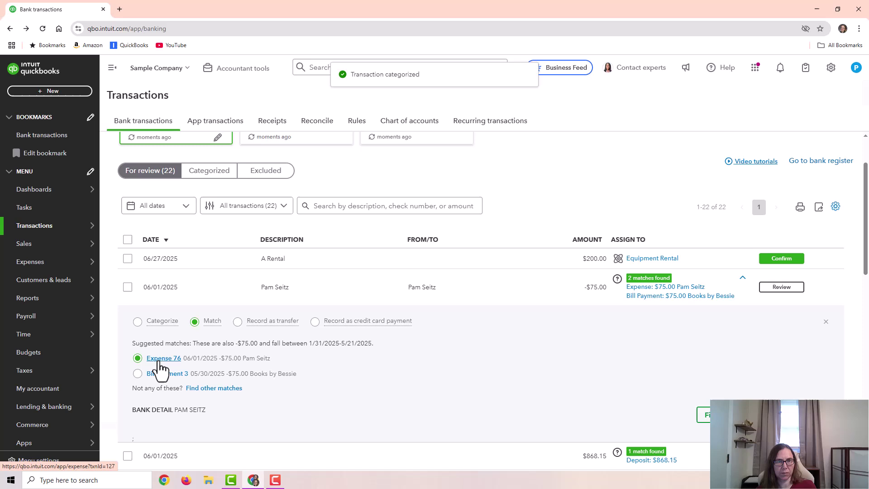
# Step: Open the $114.09 PG&E bill through its matched Bill Payment 6
pyautogui.click(825, 323)
pyautogui.scroll(-1, 504, 344)
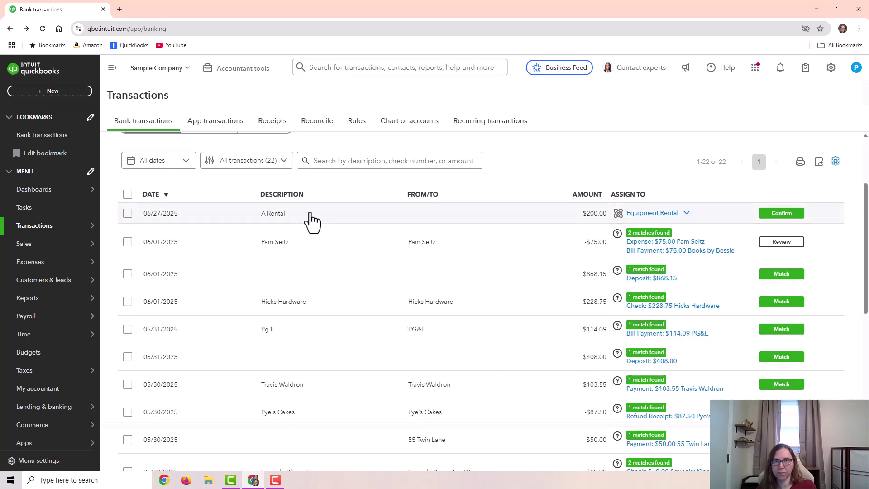
pyautogui.click(341, 339)
pyautogui.click(151, 399)
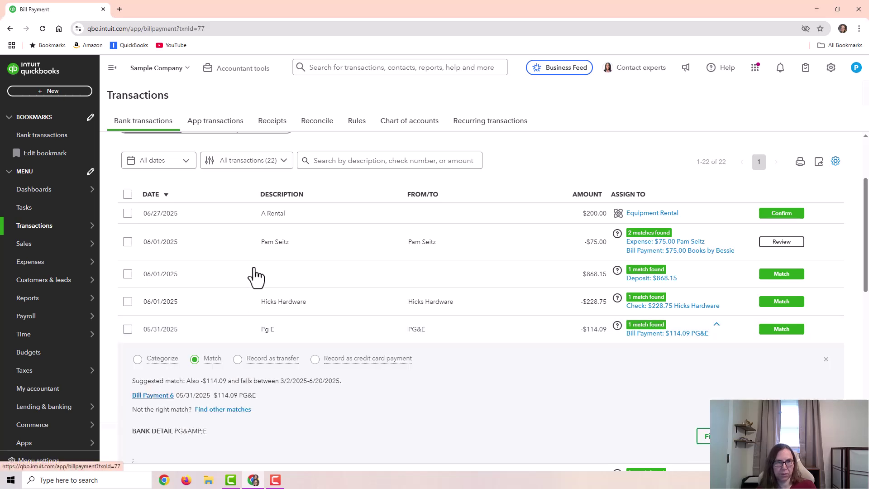
pyautogui.click(62, 334)
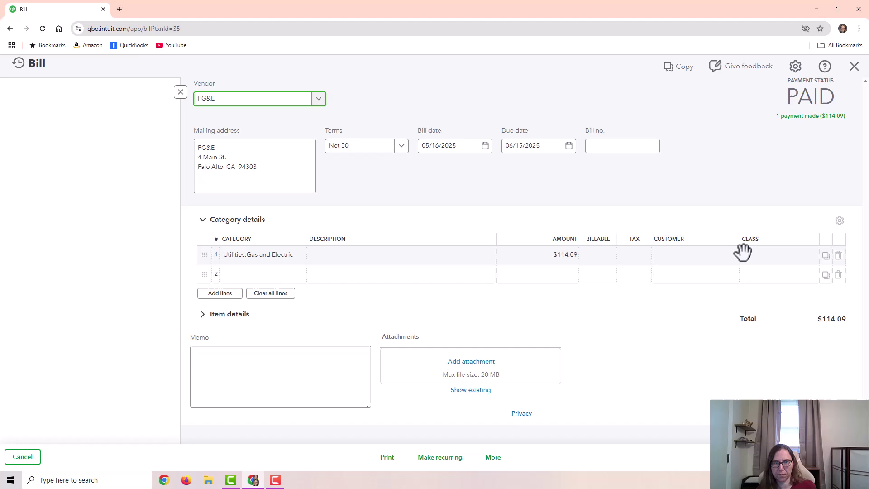
# Step: Set the Utilities:Gas and Electric line to General Sales, save the bill, and close it
pyautogui.click(775, 260)
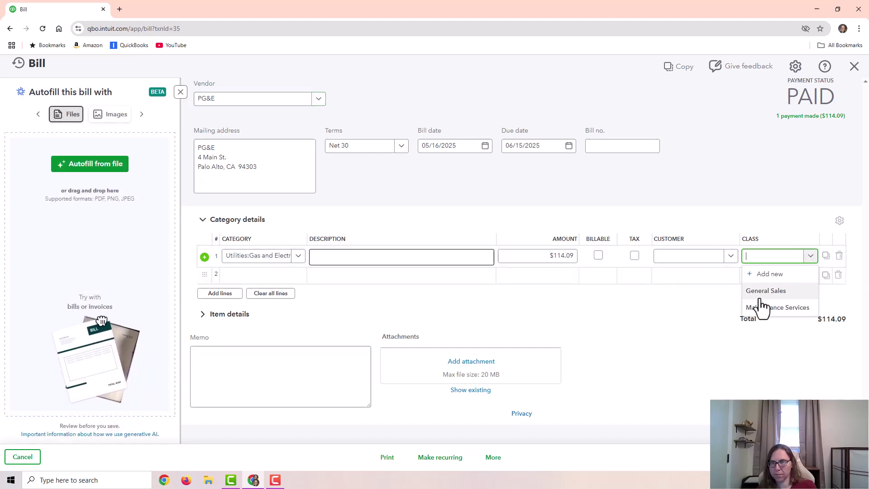
pyautogui.click(765, 290)
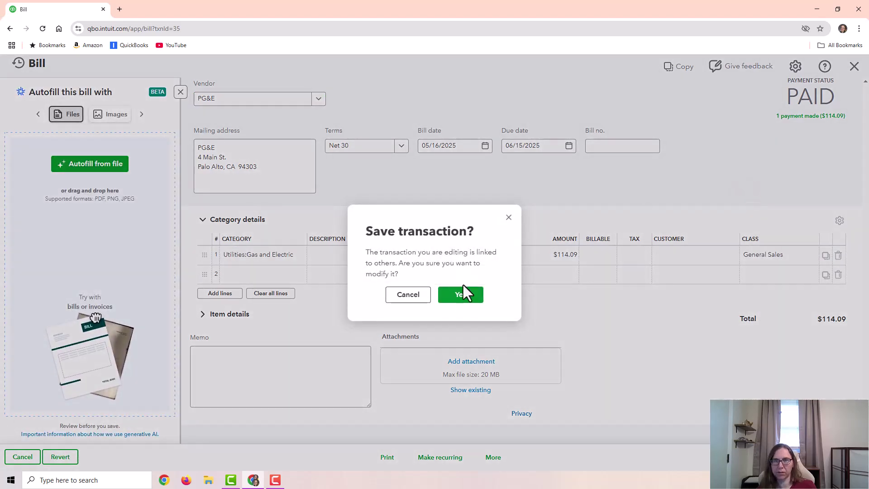
pyautogui.click(462, 293)
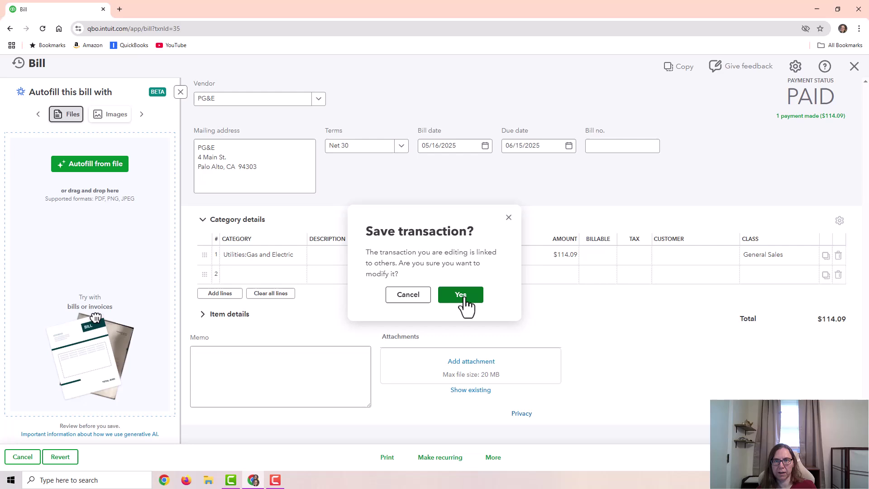
pyautogui.click(854, 66)
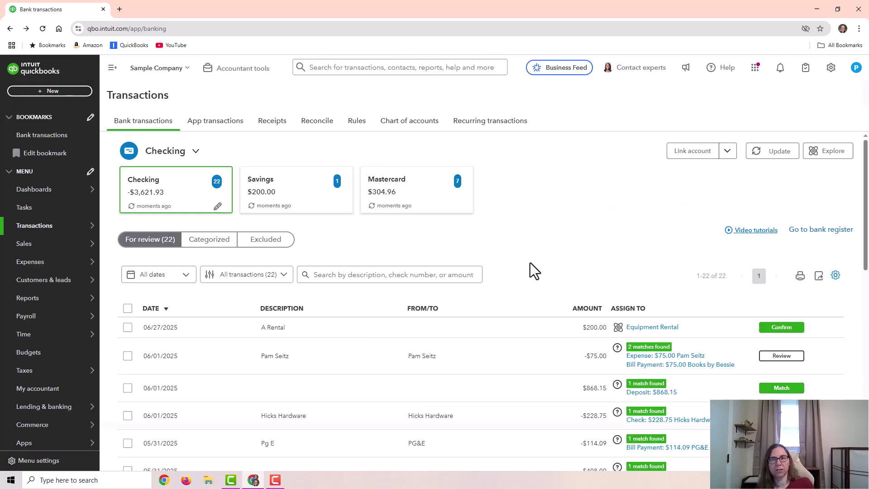
# Step: Open the Profit and Loss by Class report for January 1–June 28, 2025 from Reports
pyautogui.moveTo(43, 298)
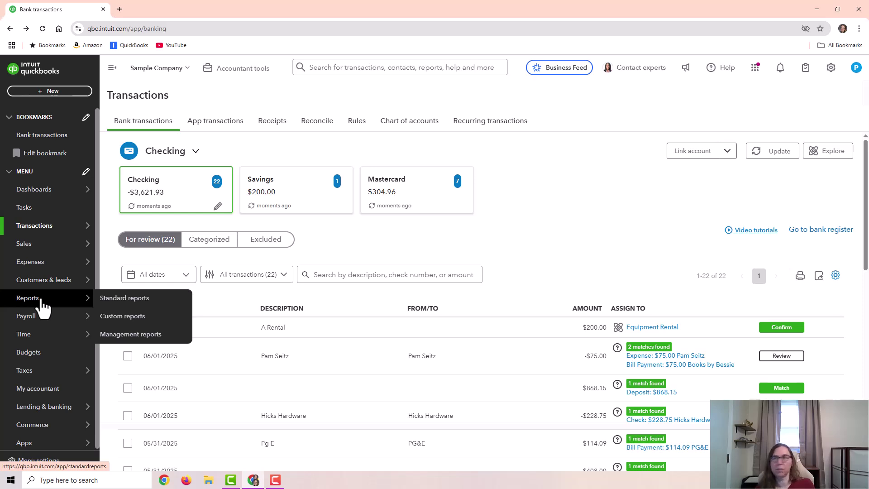
pyautogui.click(42, 301)
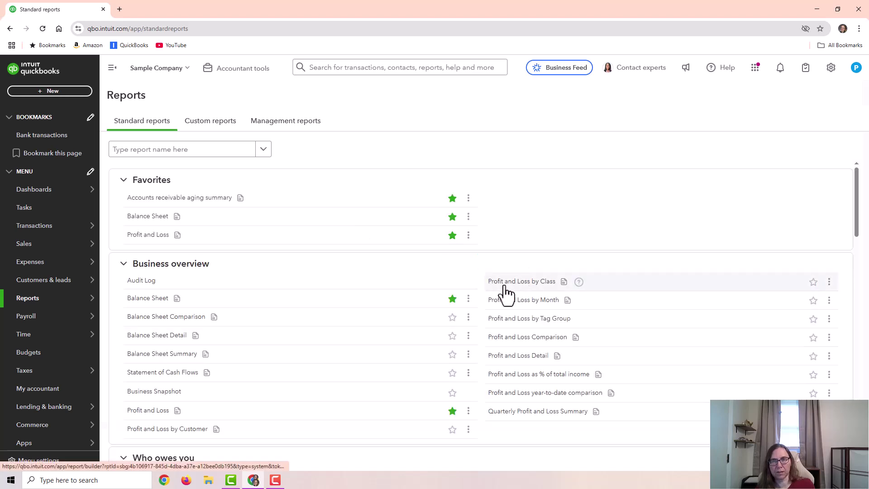
pyautogui.click(529, 285)
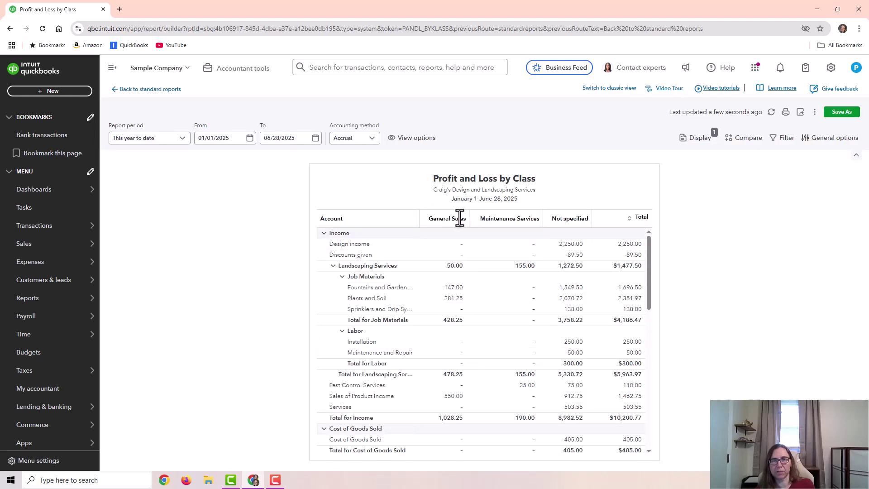
pyautogui.scroll(-4, 471, 266)
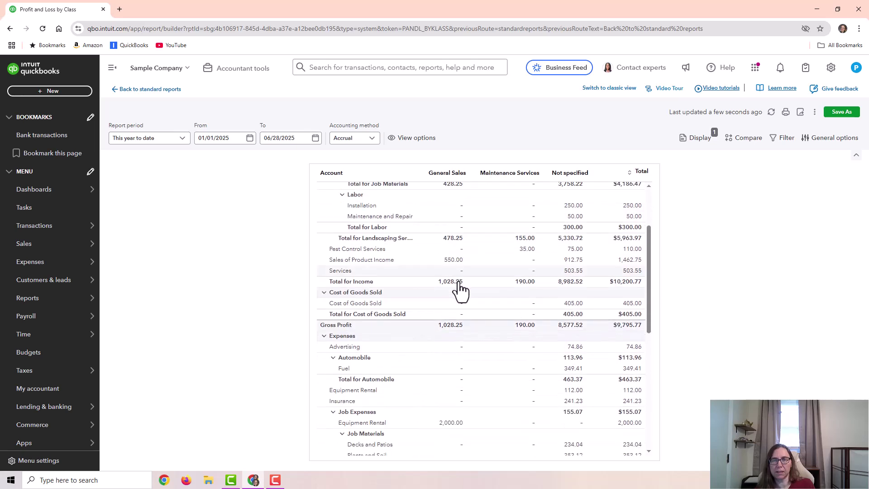
pyautogui.scroll(-2, 451, 340)
pyautogui.scroll(-2, 439, 344)
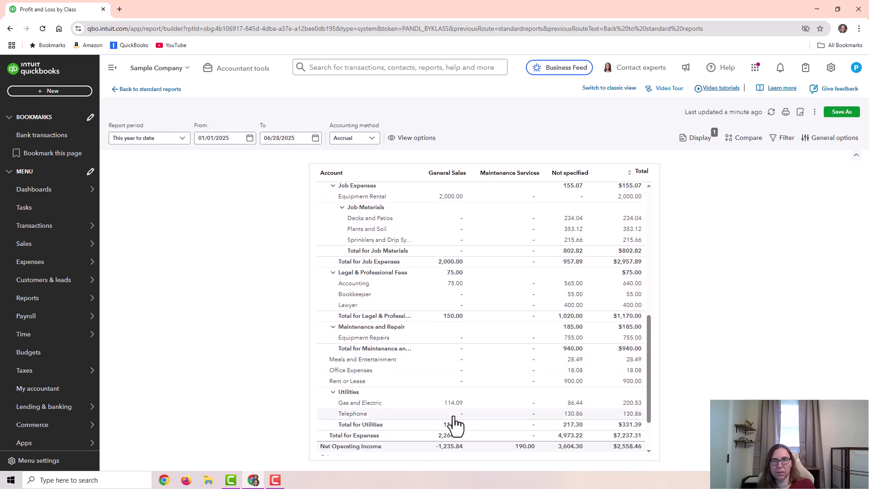
pyautogui.scroll(8, 454, 423)
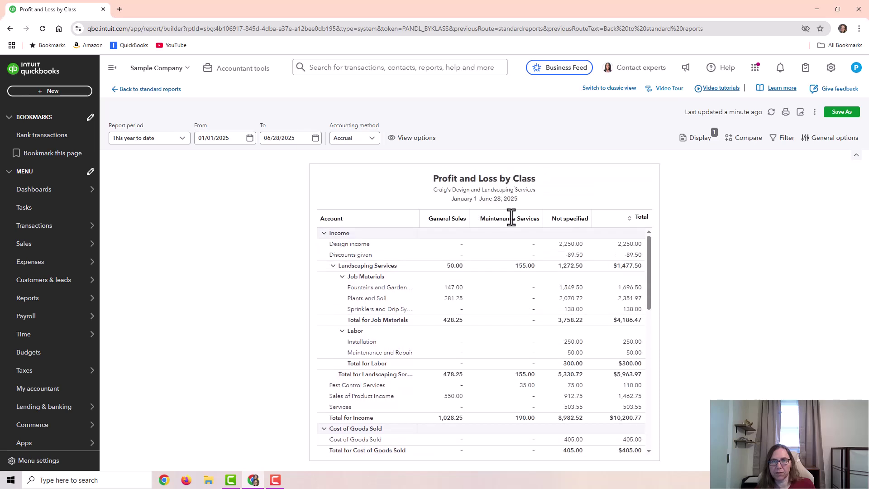
pyautogui.scroll(-2, 507, 281)
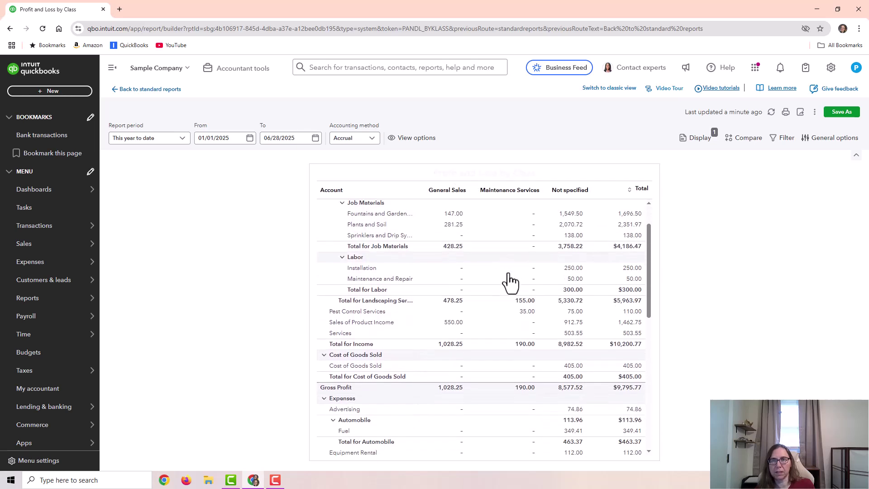
pyautogui.scroll(-5, 509, 278)
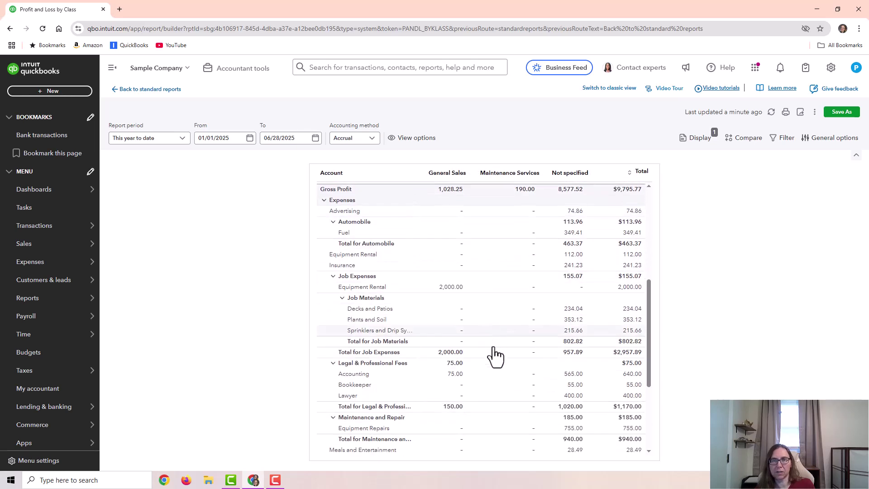
pyautogui.scroll(7, 549, 333)
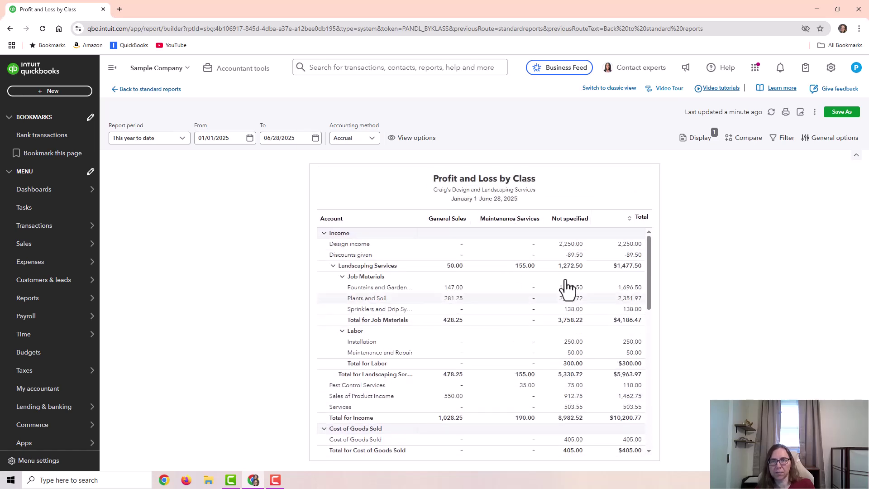
pyautogui.scroll(-1, 579, 260)
pyautogui.scroll(-5, 577, 267)
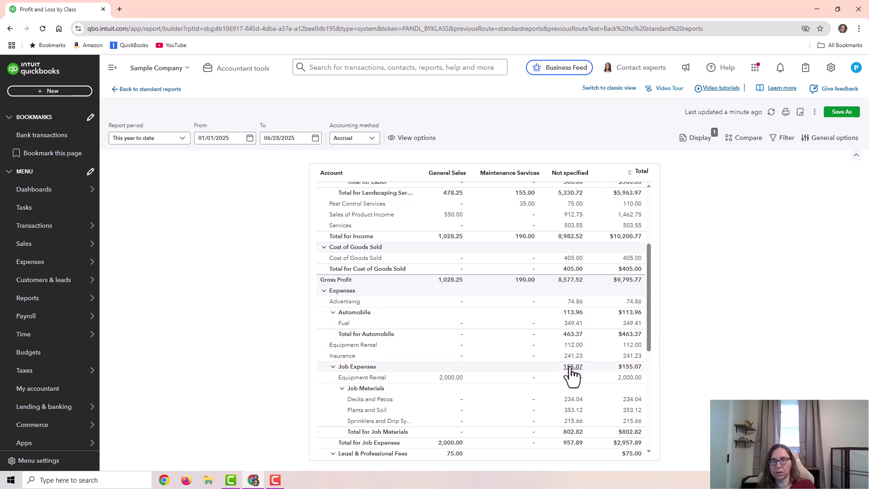
pyautogui.scroll(5, 574, 343)
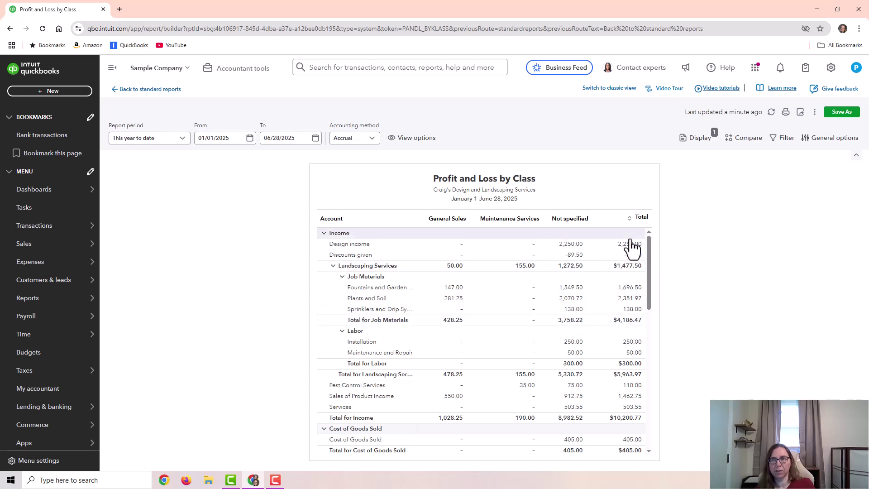
pyautogui.scroll(-8, 631, 247)
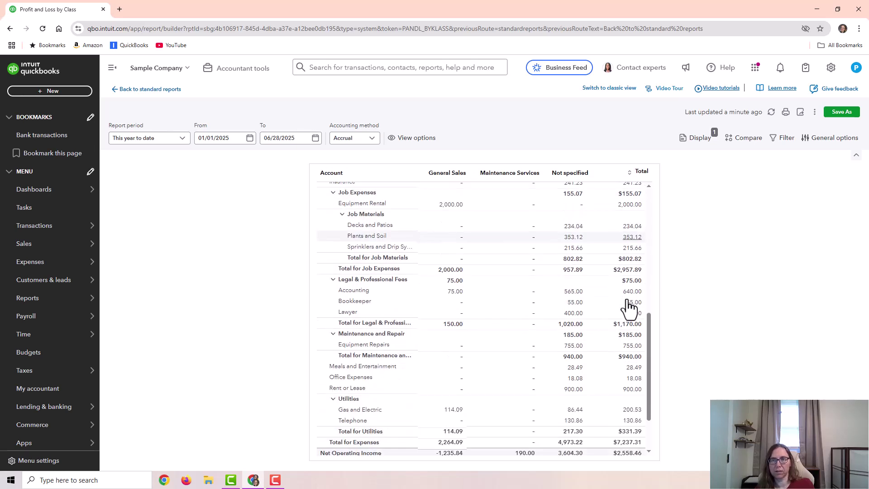
pyautogui.scroll(10, 647, 271)
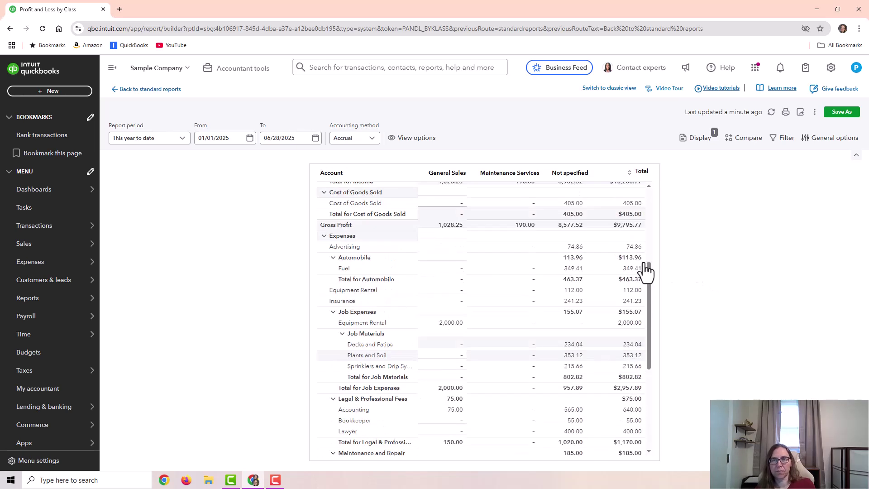